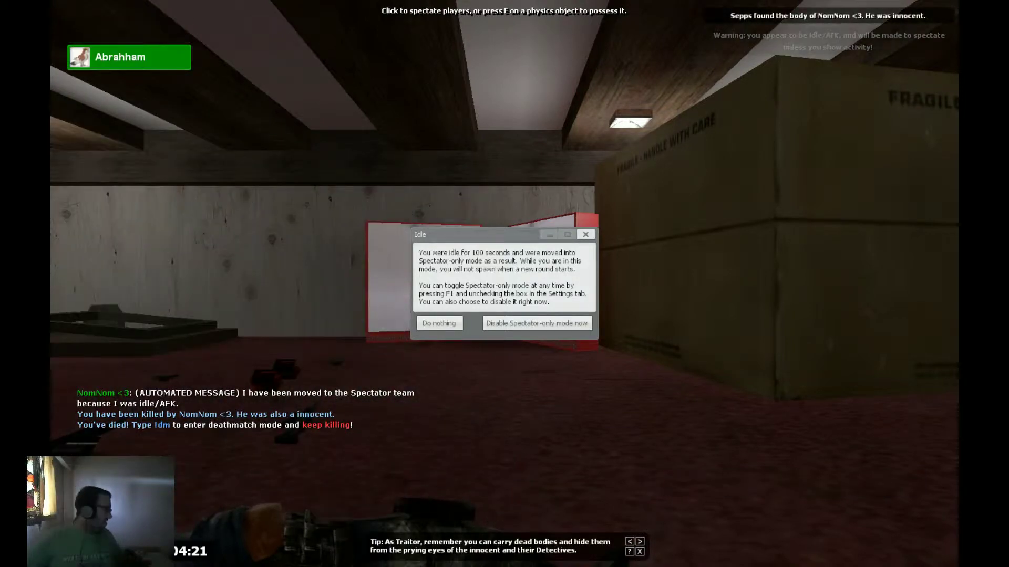
# Leave Spectator-only mode and check the player scoreboard.
pyautogui.click(536, 323)
pyautogui.press('Tab')
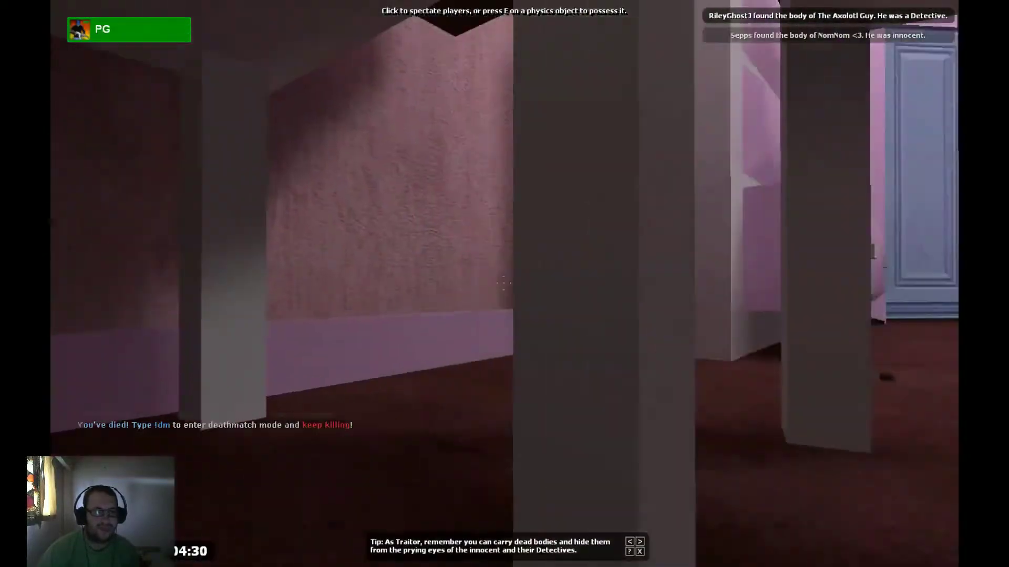
pyautogui.press('Tab')
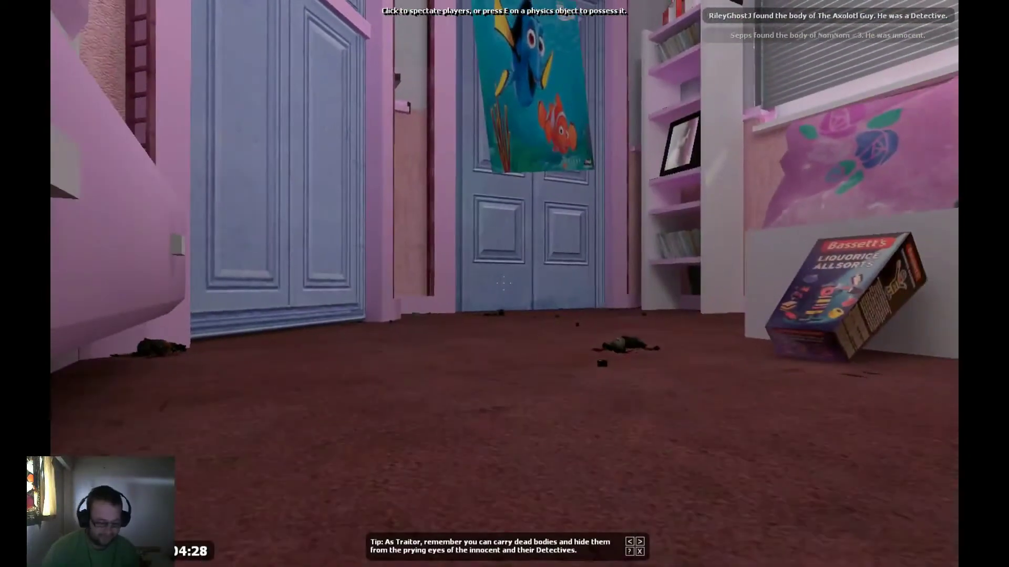
# Replace the csay placeholder with a message, broadcast it centre-screen, and close the admin menu.
pyautogui.press('u')
pyautogui.click(333, 209)
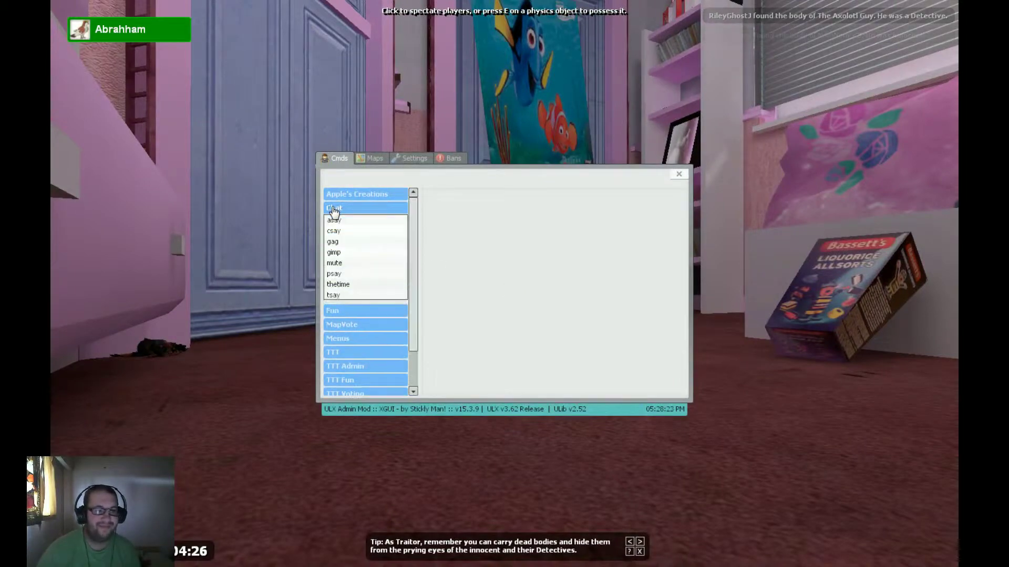
pyautogui.click(339, 230)
pyautogui.doubleClick(450, 195)
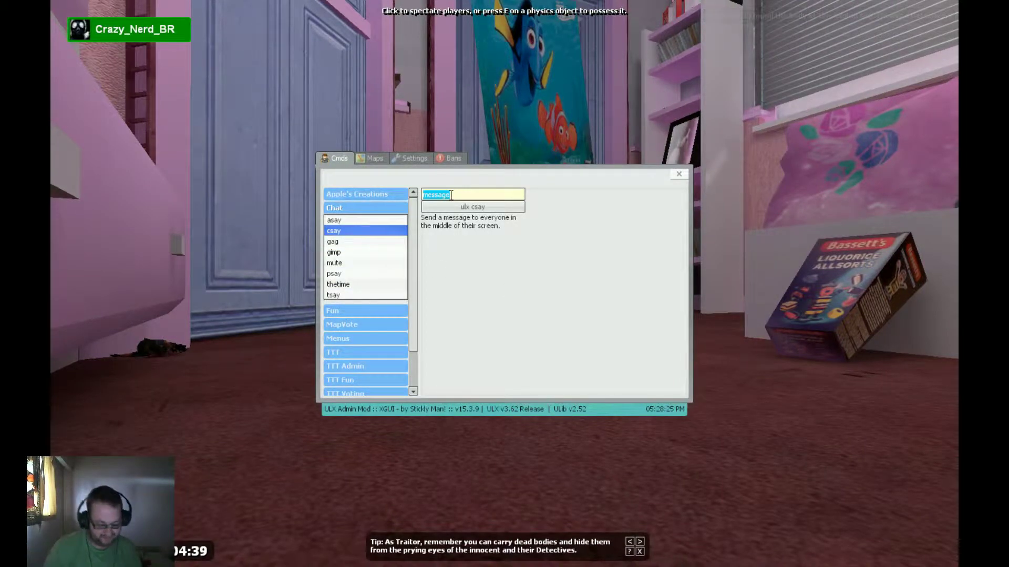
pyautogui.press('BackSpace')
pyautogui.write('HATS [')
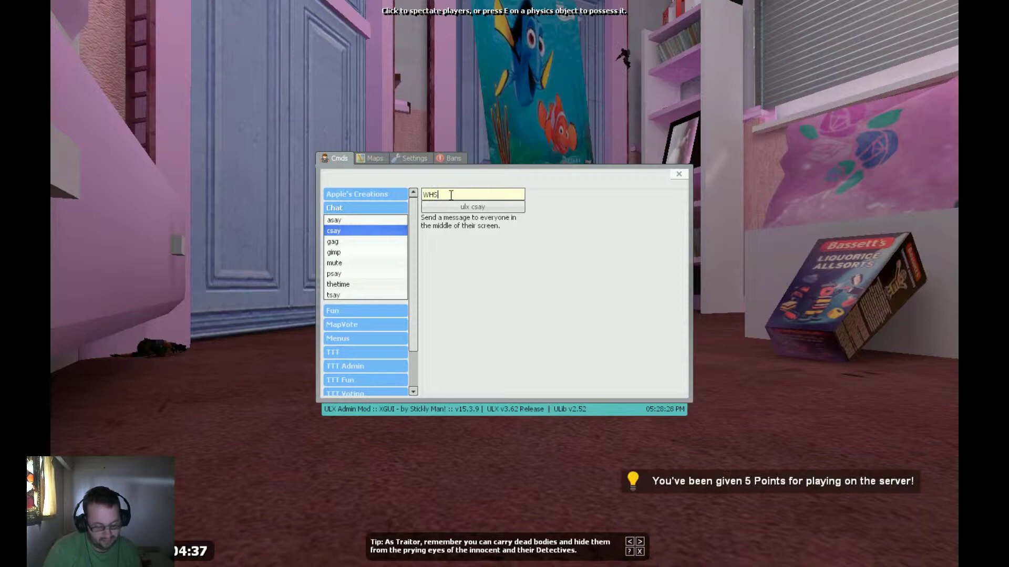
pyautogui.write('UP WORLD')
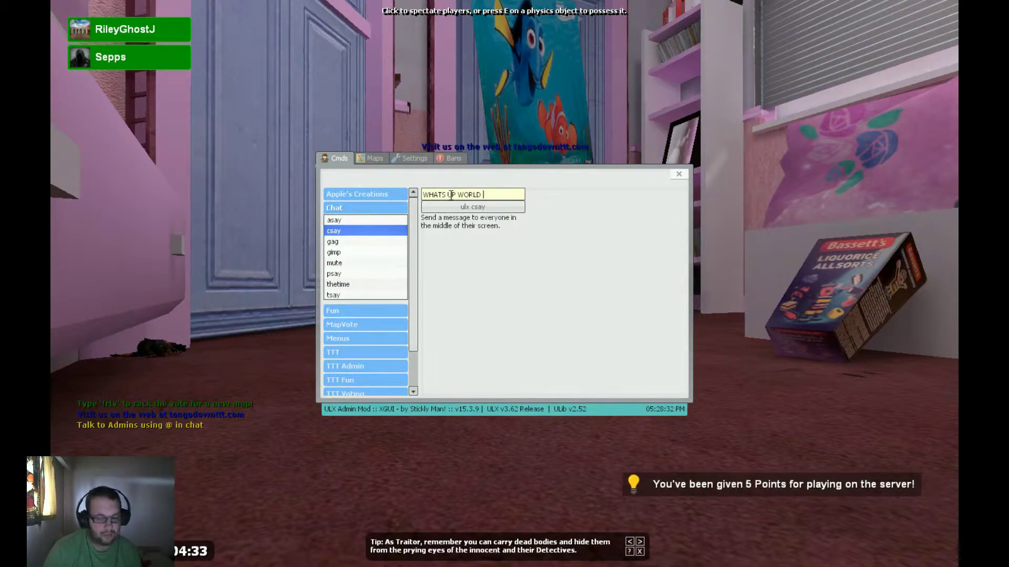
pyautogui.write(' IM BLANK A')
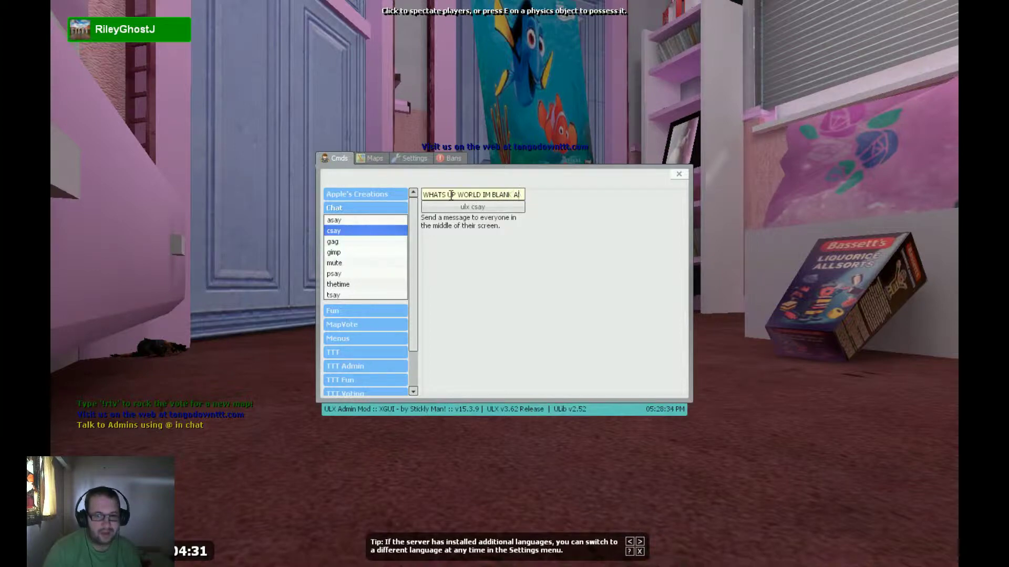
pyautogui.write('ND I LIKE')
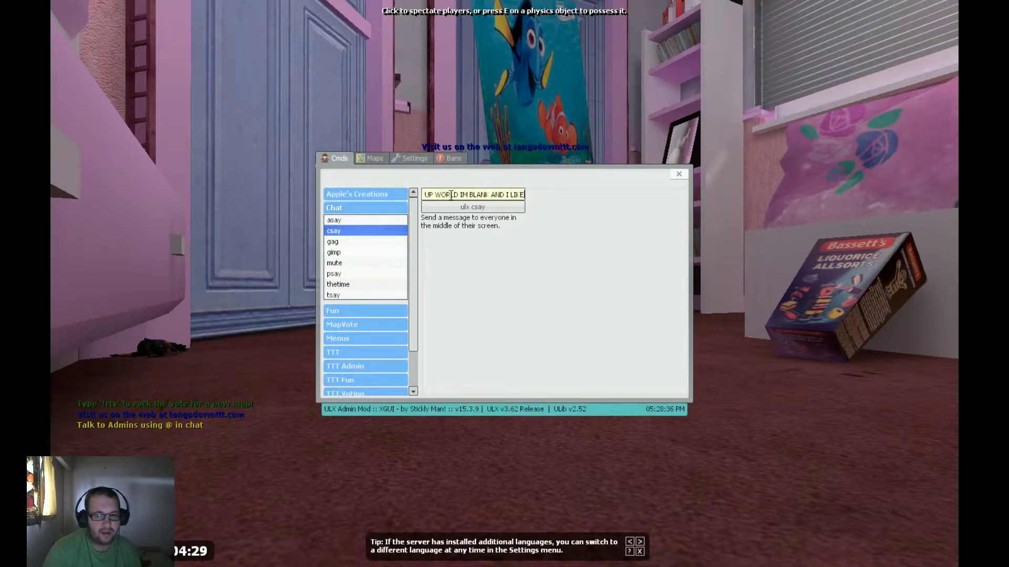
pyautogui.write(' I')
pyautogui.press('BackSpace')
pyautogui.press('BackSpace')
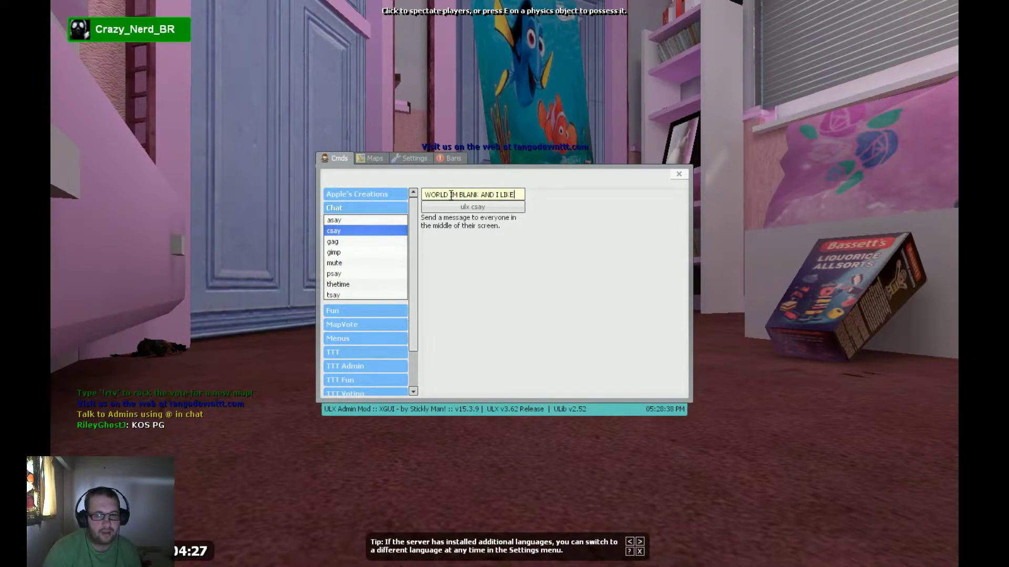
pyautogui.write('ALL T')
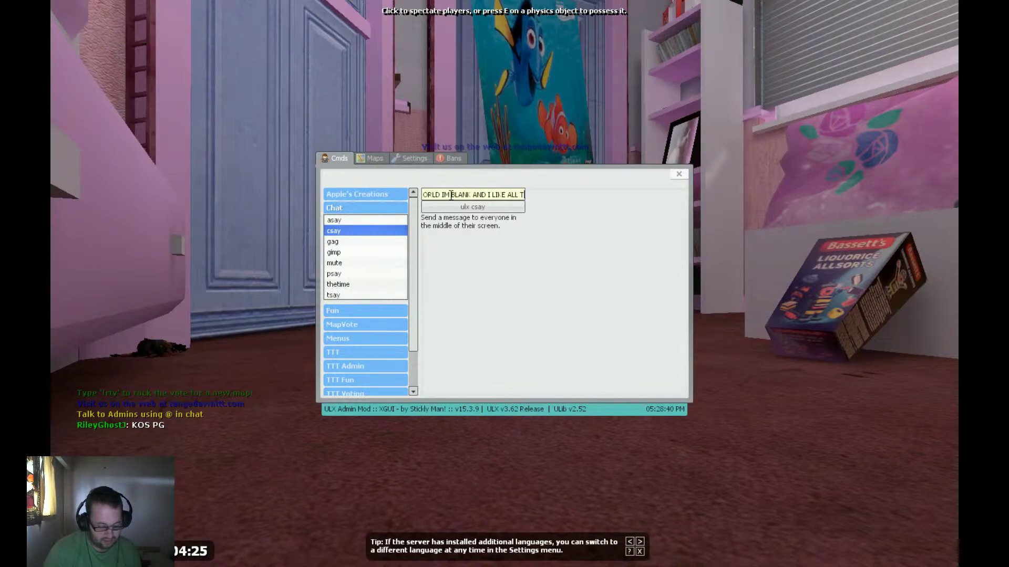
pyautogui.write('HE DICKS')
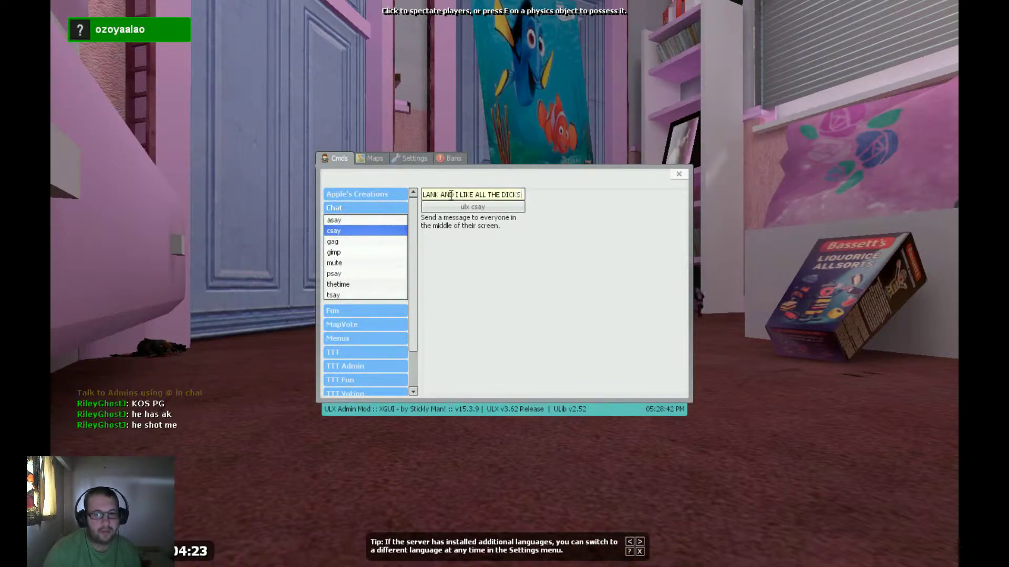
pyautogui.press('Return')
pyautogui.click(678, 174)
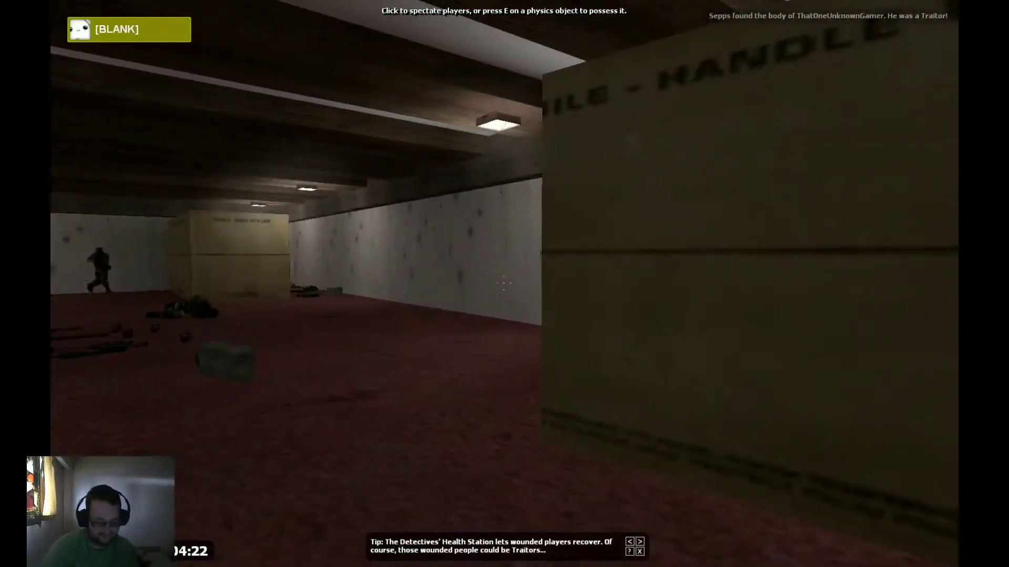
# Replace the previous csay text with a new message, broadcast it and close the admin menu.
pyautogui.press('F2')
pyautogui.tripleClick(493, 194)
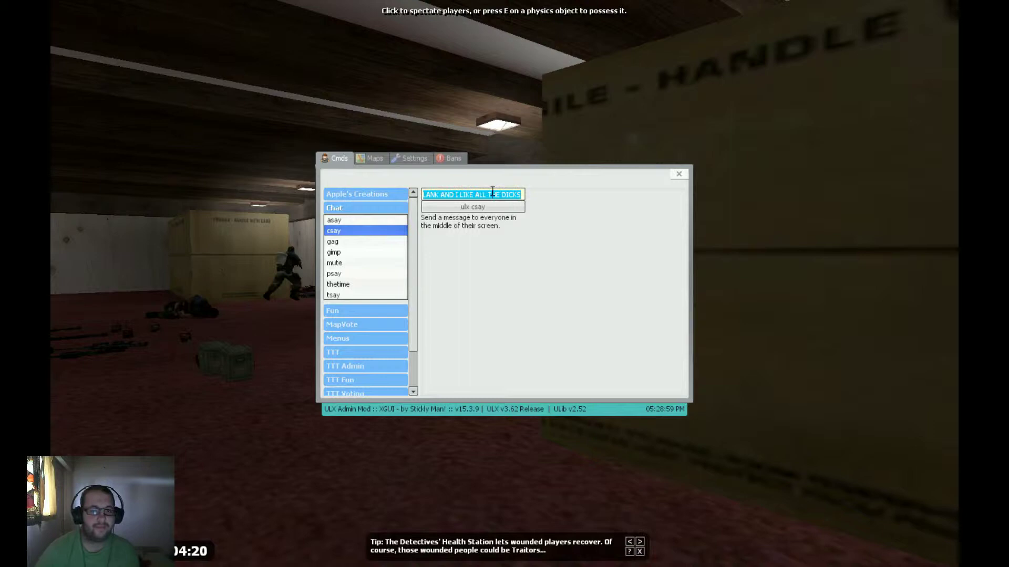
pyautogui.press('BackSpace')
pyautogui.write('e ll bo')
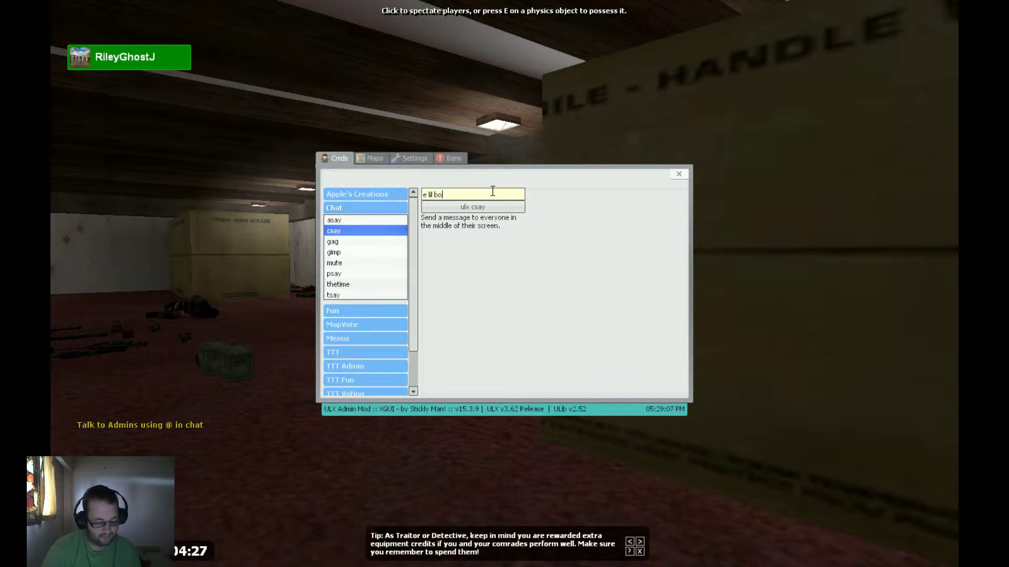
pyautogui.write('ys')
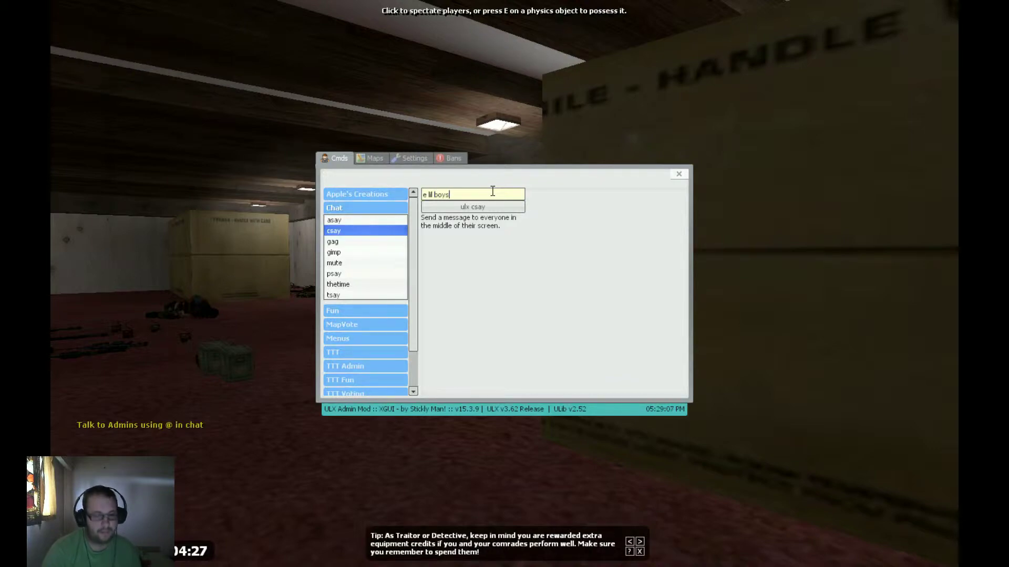
pyautogui.press('Return')
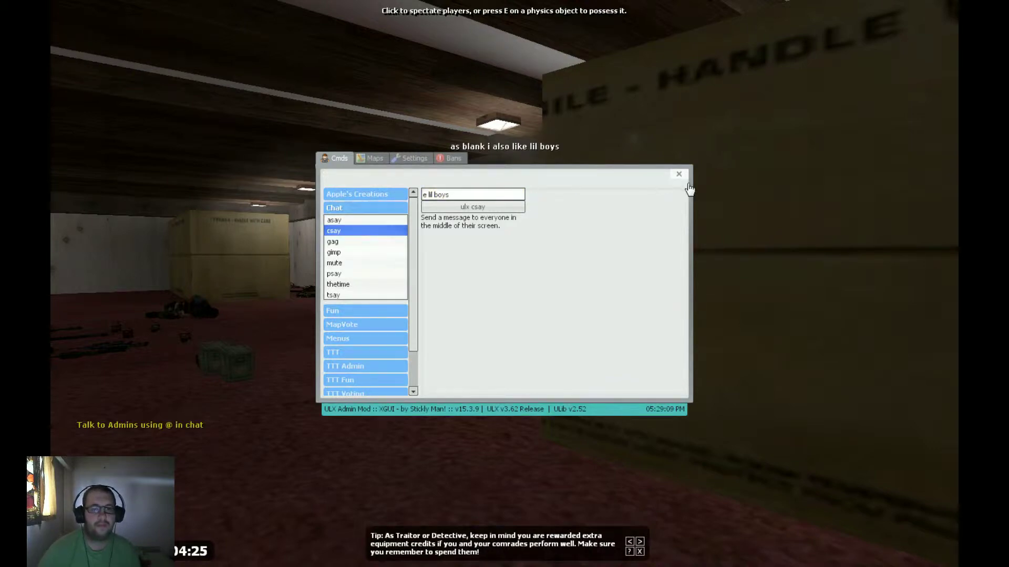
pyautogui.click(679, 174)
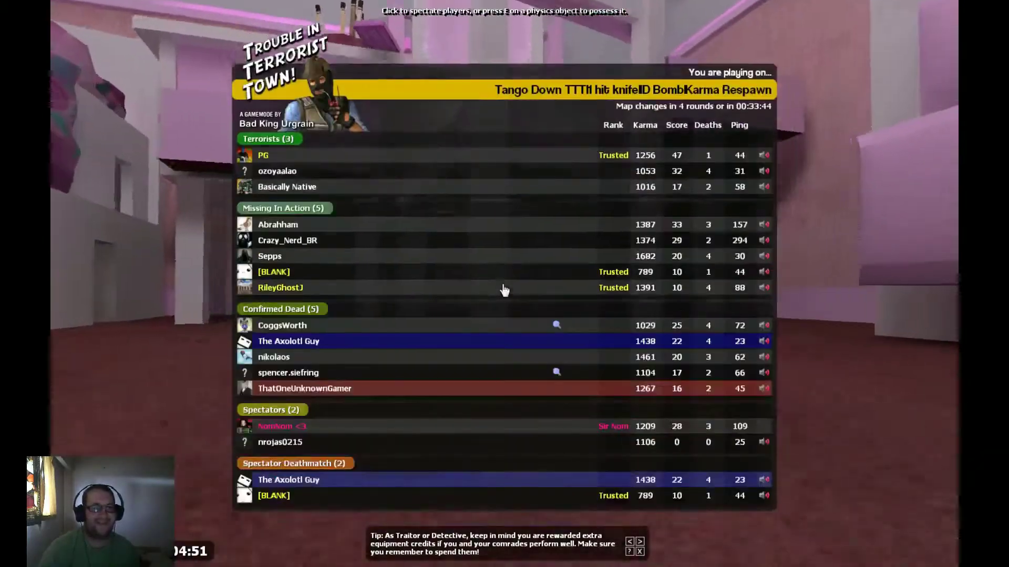
# Close the scoreboard, broadcast another csay message, and start the next one in the empty field.
pyautogui.press('Tab')
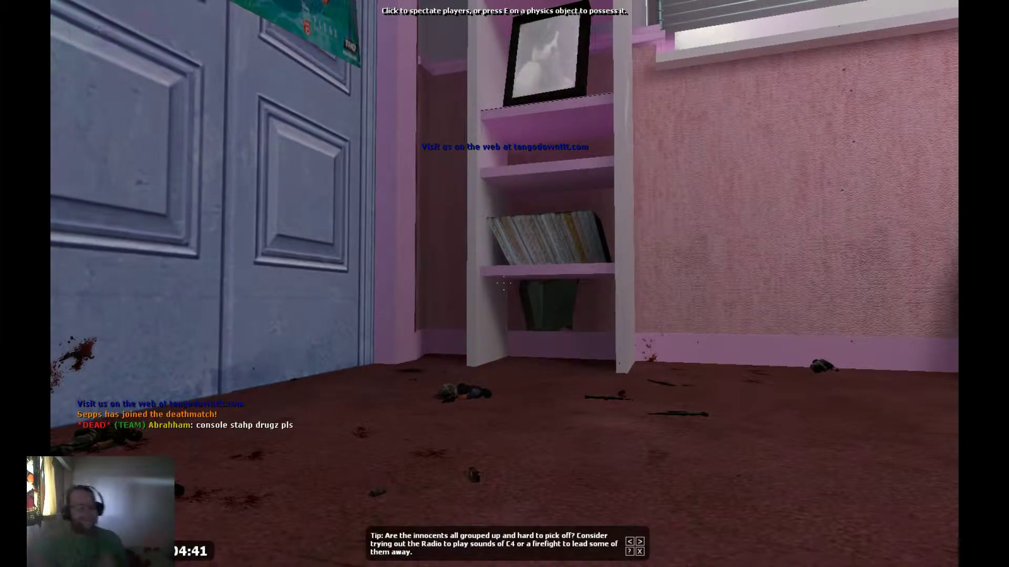
pyautogui.press('F1')
pyautogui.doubleClick(479, 194)
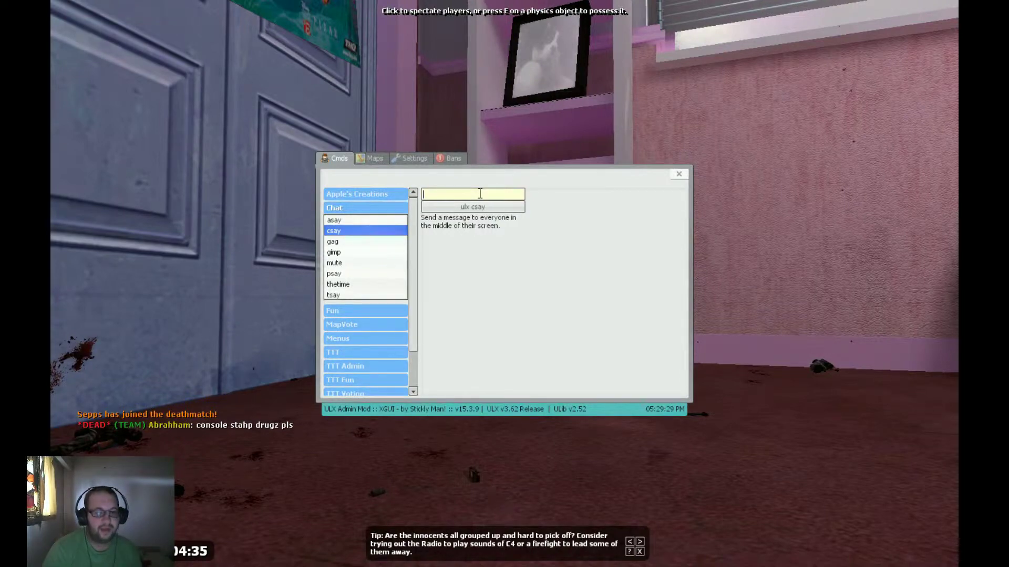
pyautogui.press('Return')
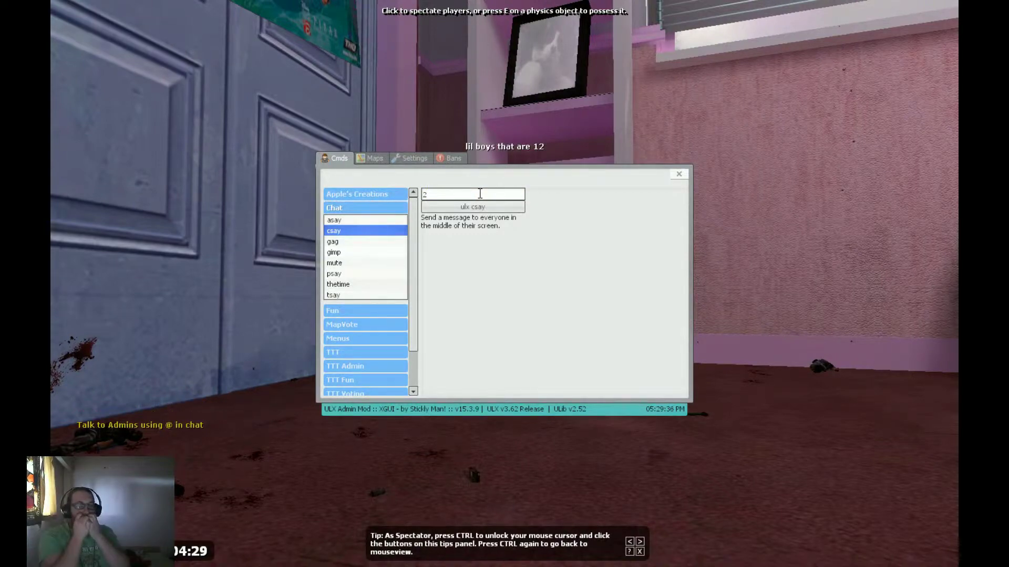
pyautogui.click(479, 194)
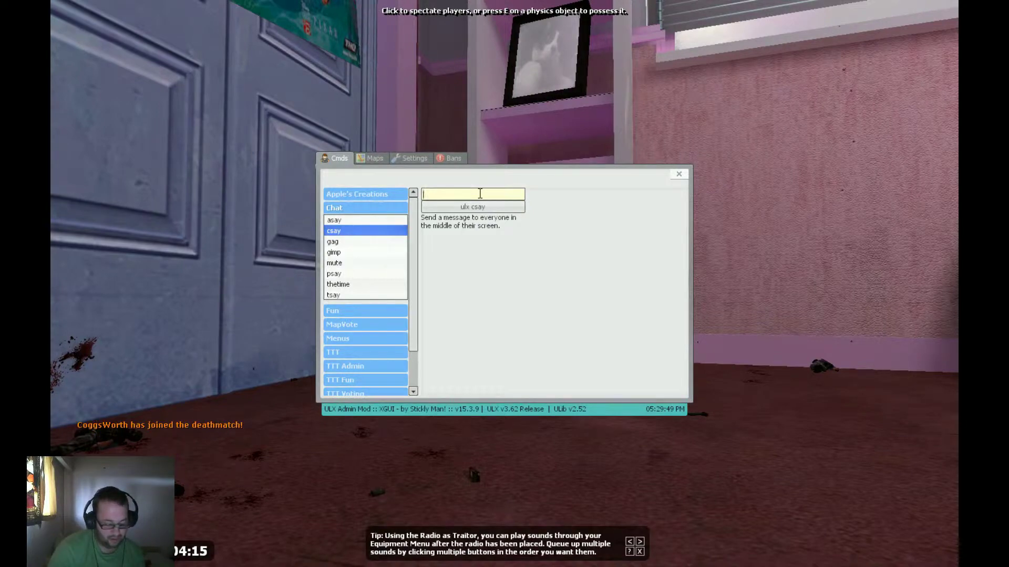
pyautogui.write('12 v')
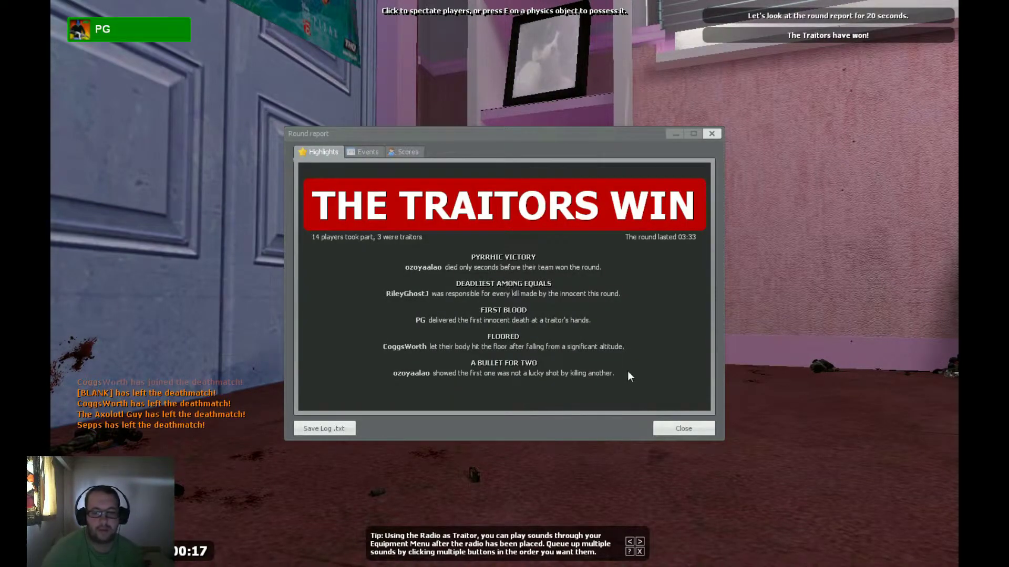
pyautogui.write('ear old boys in')
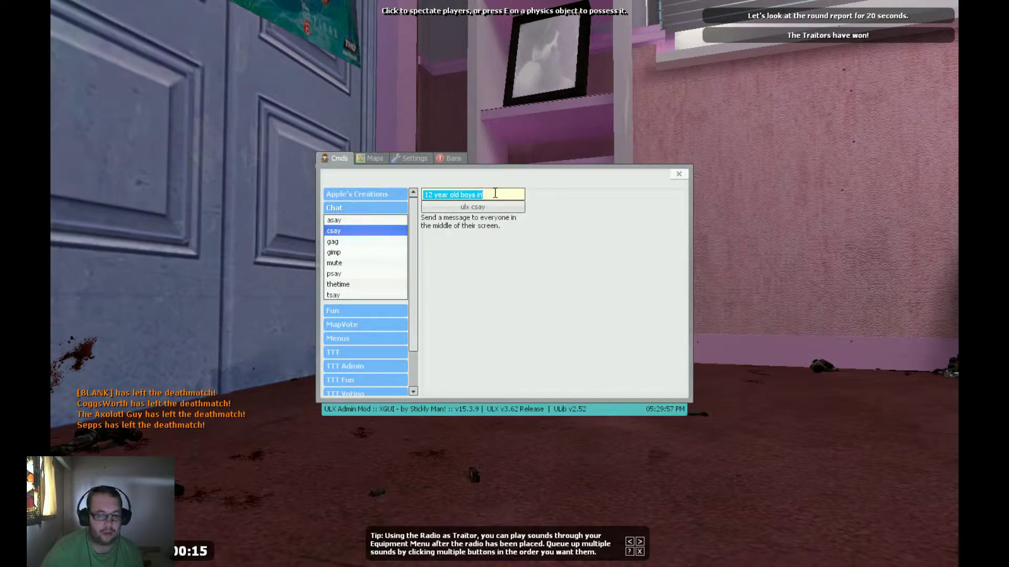
# Finish the pending csay message, broadcast it, and close the admin menu.
pyautogui.doubleClick(481, 195)
pyautogui.write('in my ')
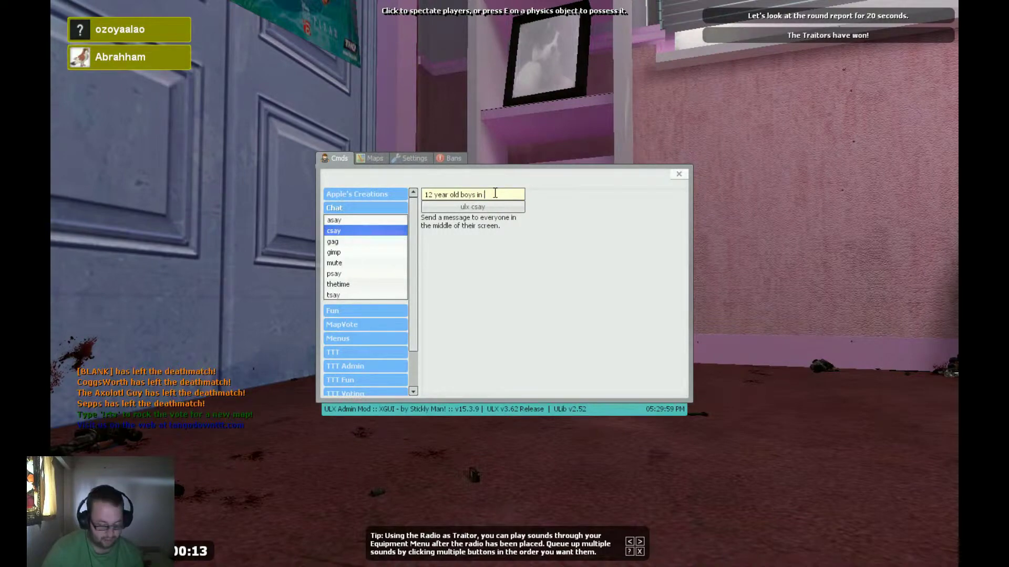
pyautogui.write('closet')
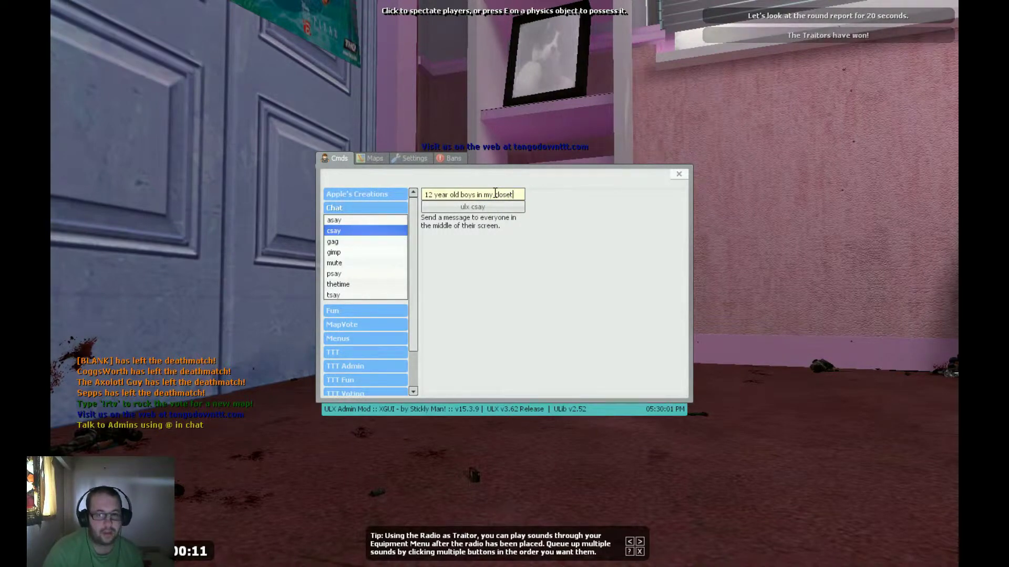
pyautogui.press('Return')
pyautogui.click(679, 174)
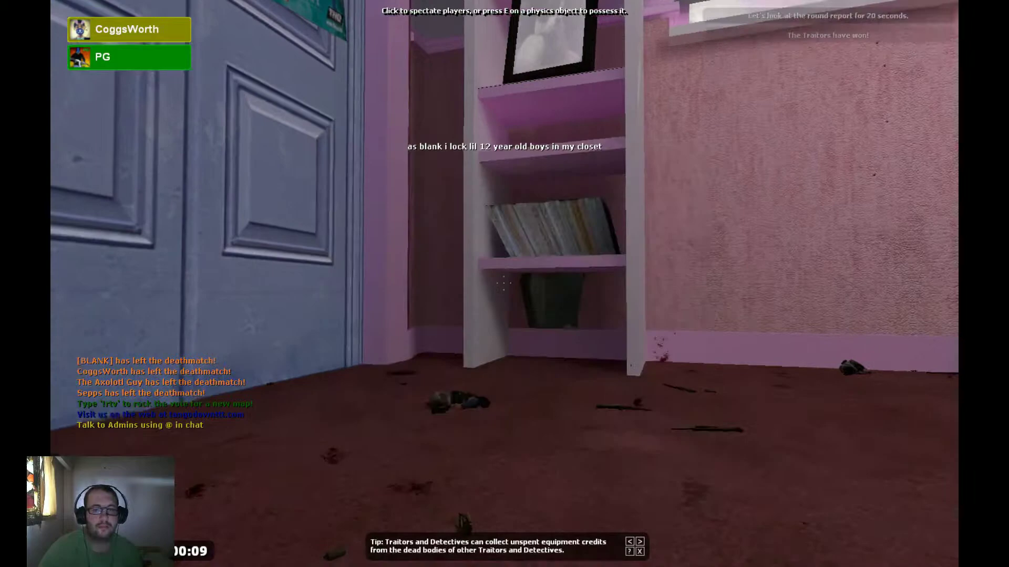
# Fly the spectator camera through the basement, pillared room and bunker corridor.
pyautogui.press('w')
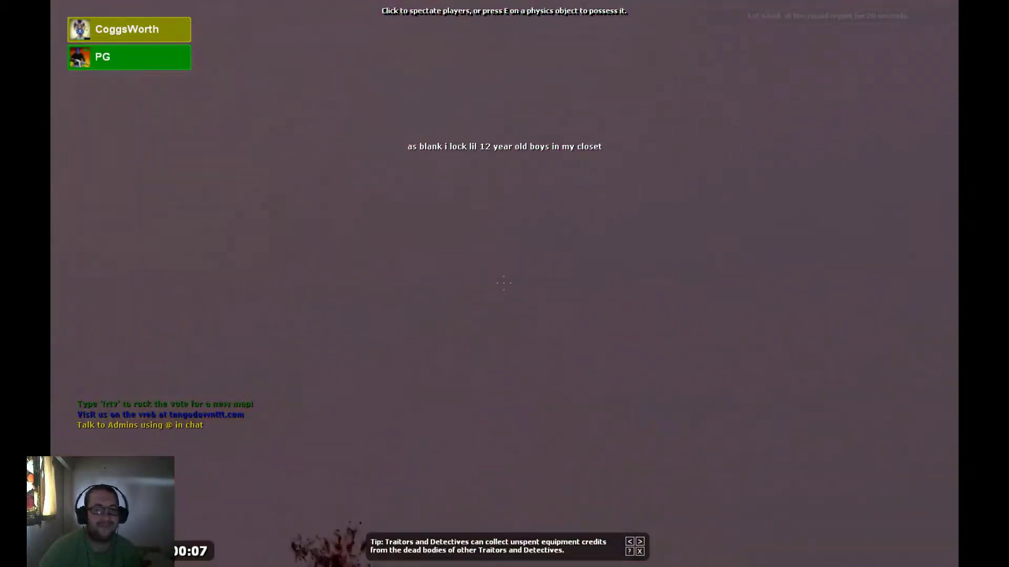
pyautogui.press('w')
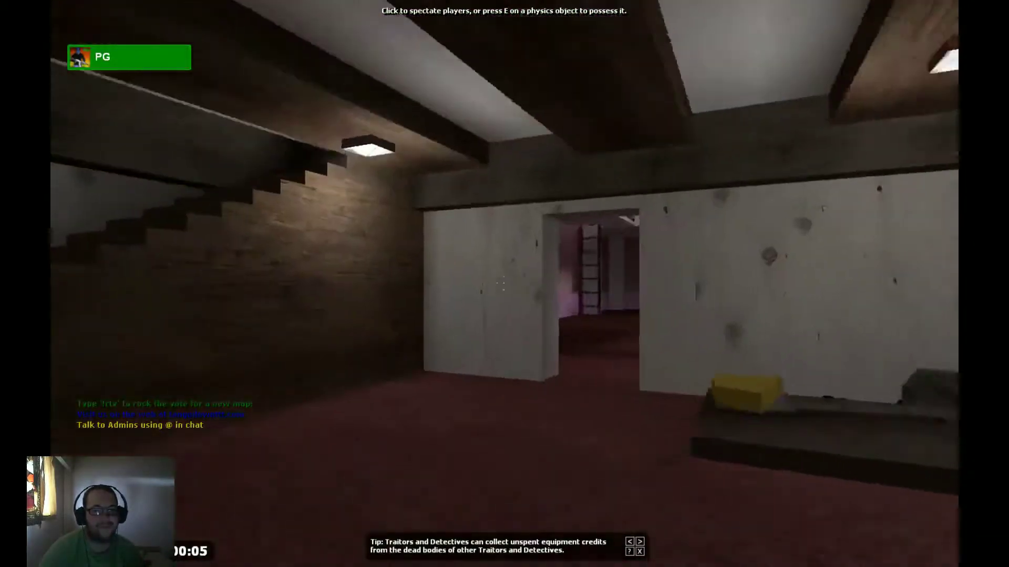
pyautogui.press('w')
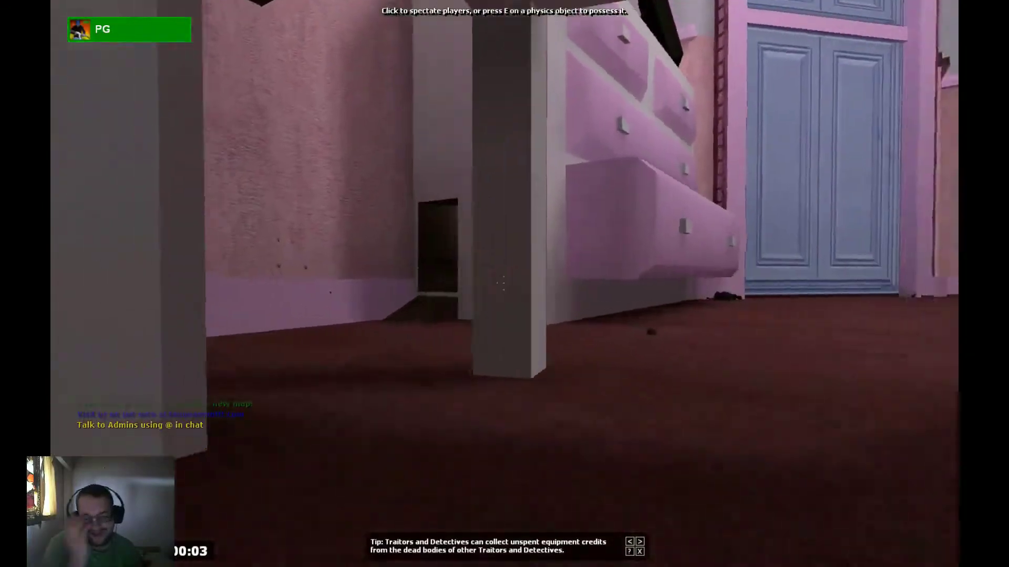
pyautogui.press('w')
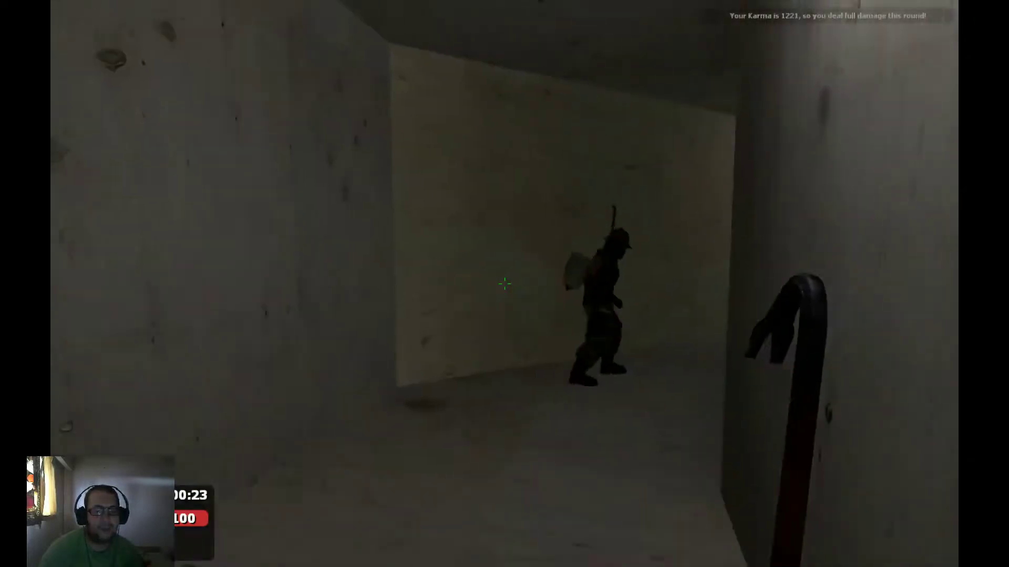
pyautogui.press('w')
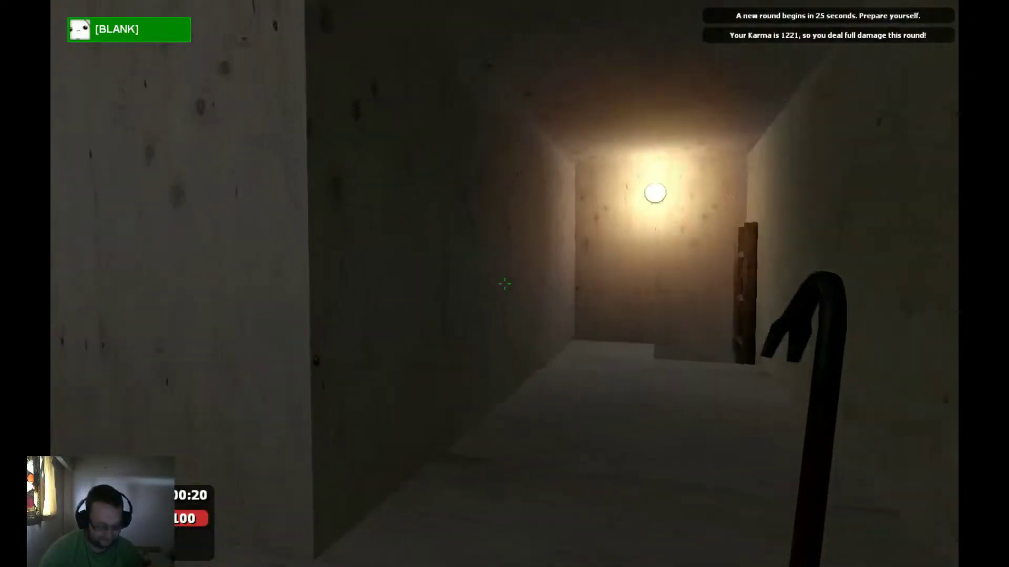
# Open XGUI with the xgui command and broadcast the mocking csay message.
pyautogui.press('xgui')
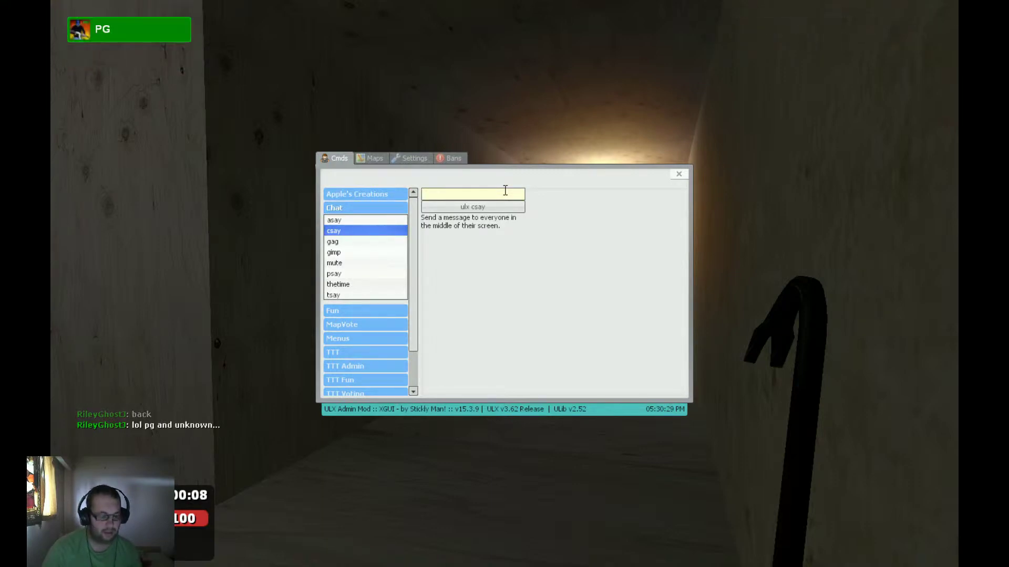
pyautogui.write('s')
pyautogui.write('quid')
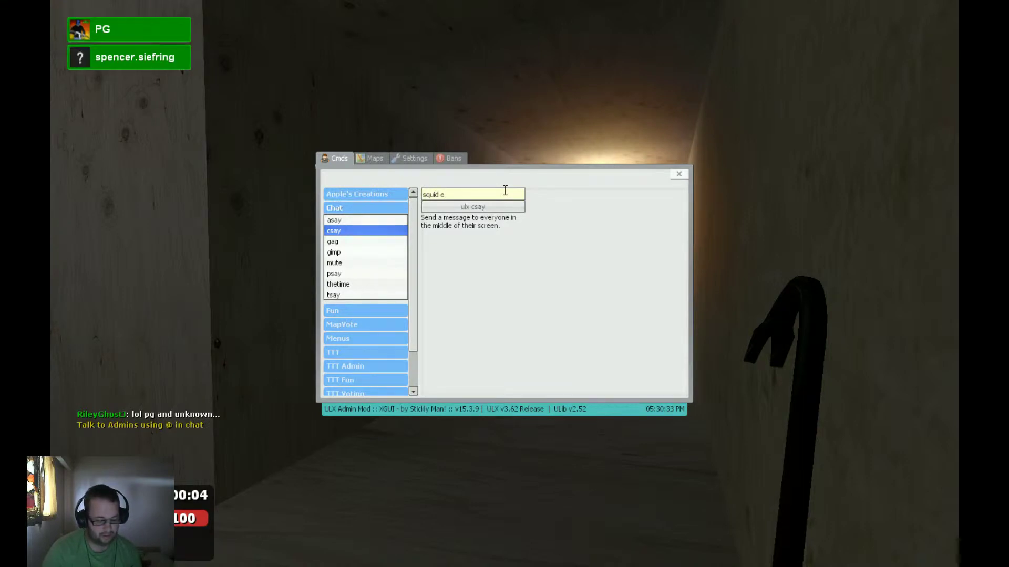
pyautogui.write('eggs off ')
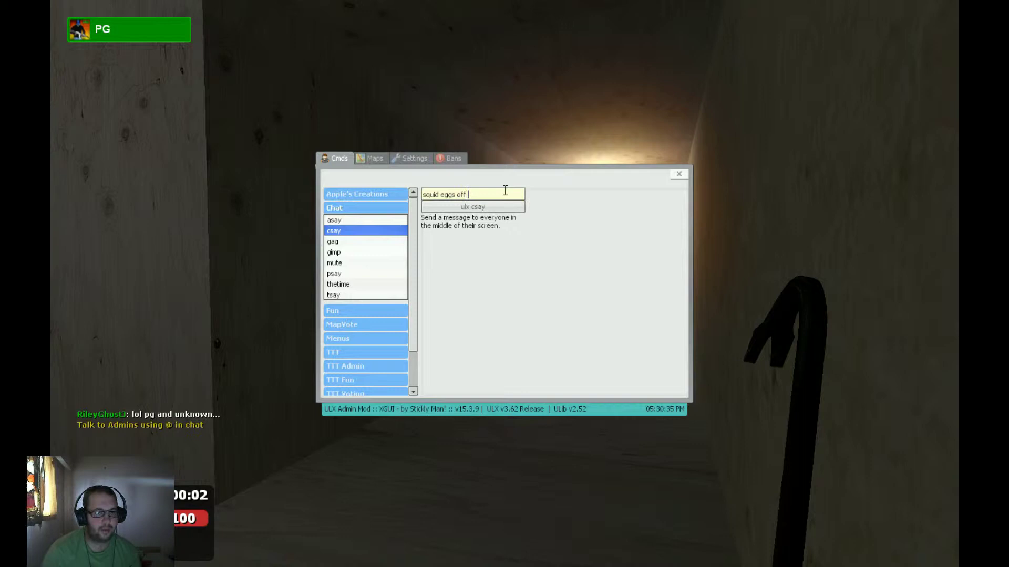
pyautogui.write('of the asshol')
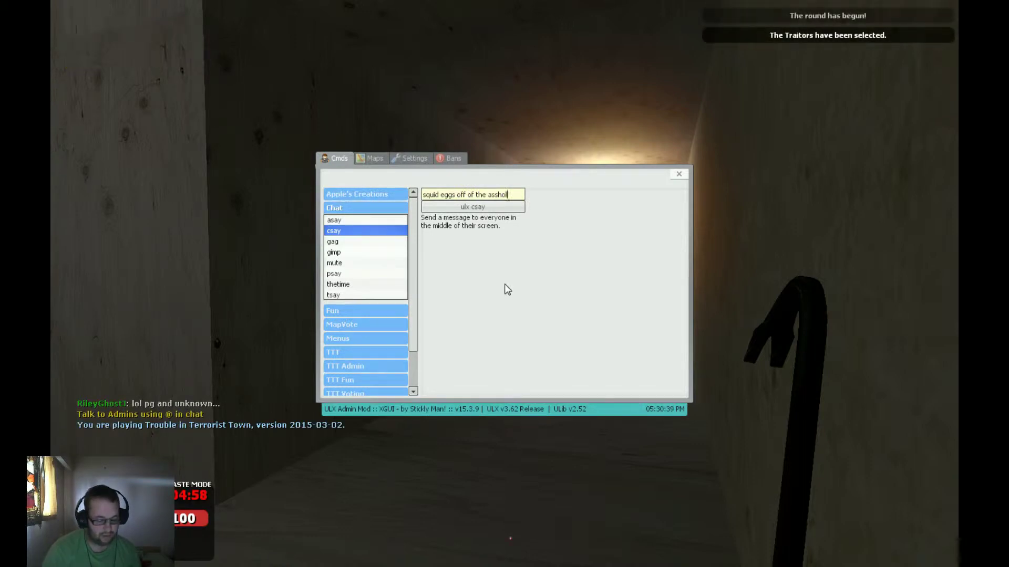
pyautogui.write('e of 12 y')
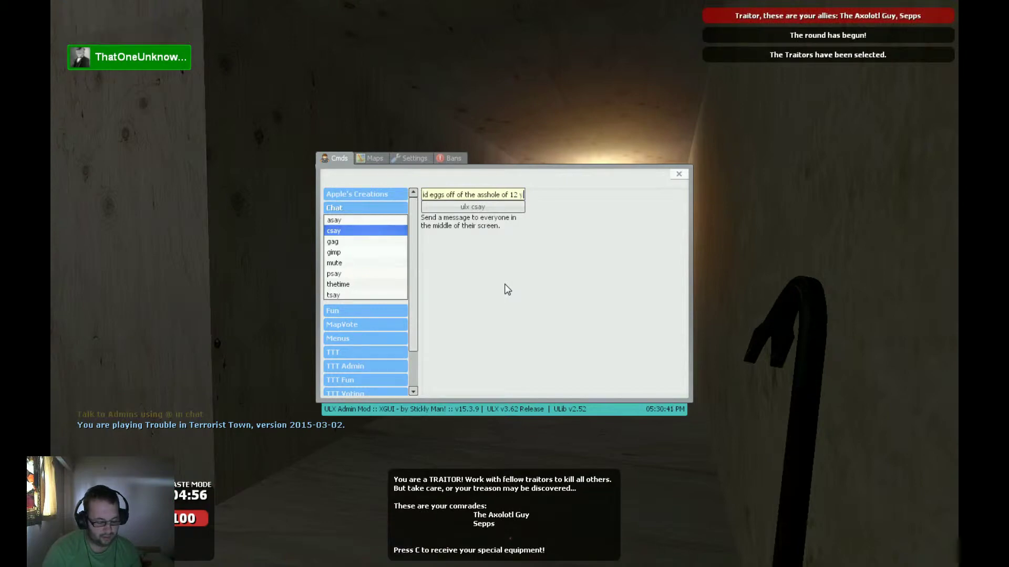
pyautogui.write('ear old bl')
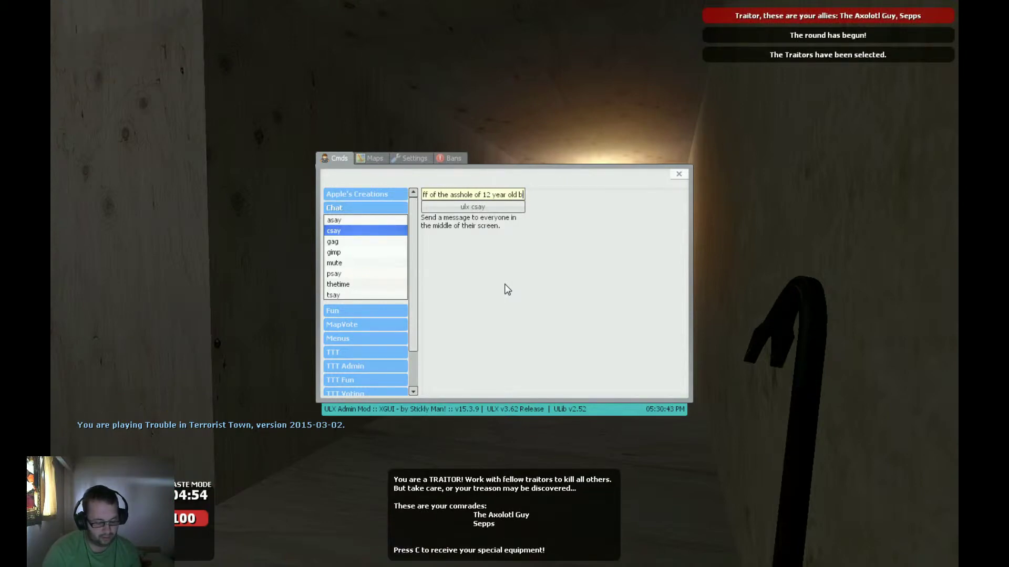
pyautogui.write('ooys')
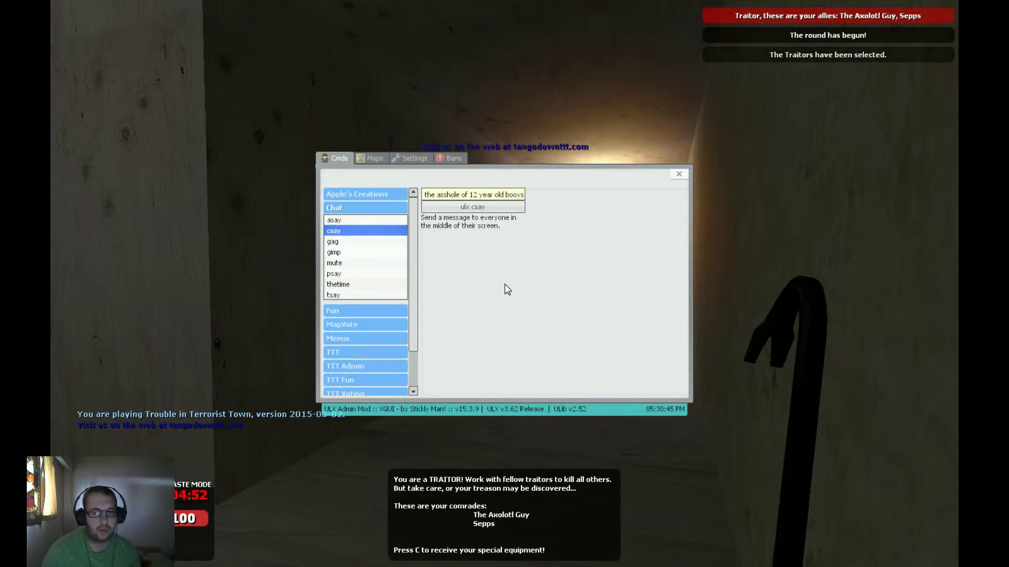
pyautogui.press('BackSpace')
pyautogui.press('BackSpace')
pyautogui.press('BackSpace')
pyautogui.write('ys')
pyautogui.press('Return')
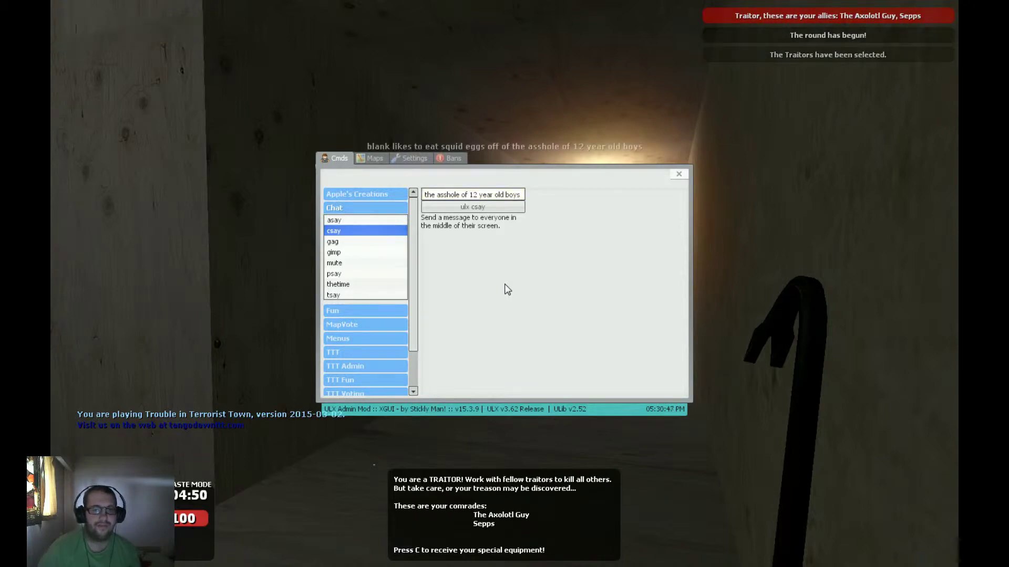
# Close the admin menu and buy C4 from the traitor shop.
pyautogui.click(678, 174)
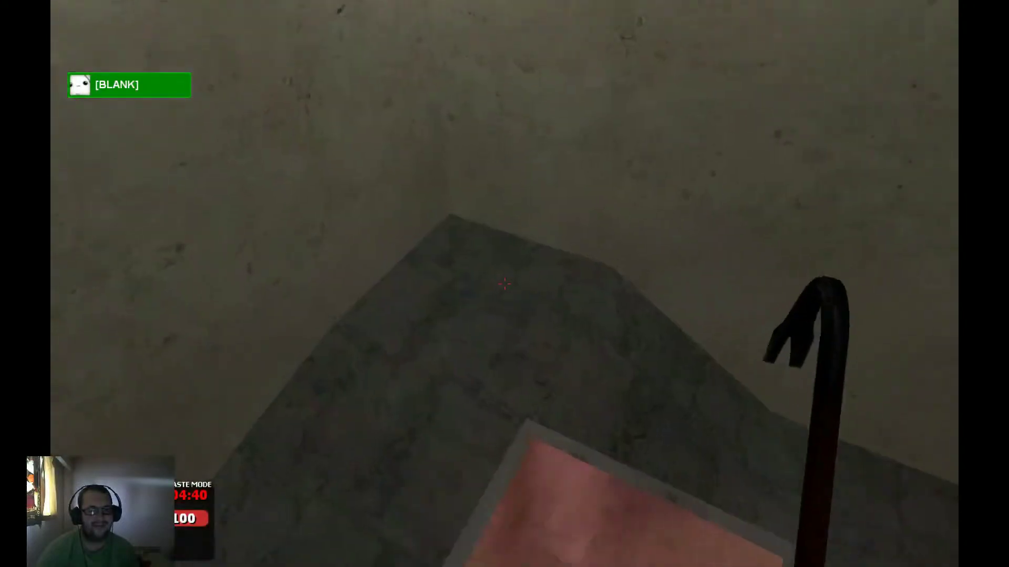
pyautogui.press('Tab')
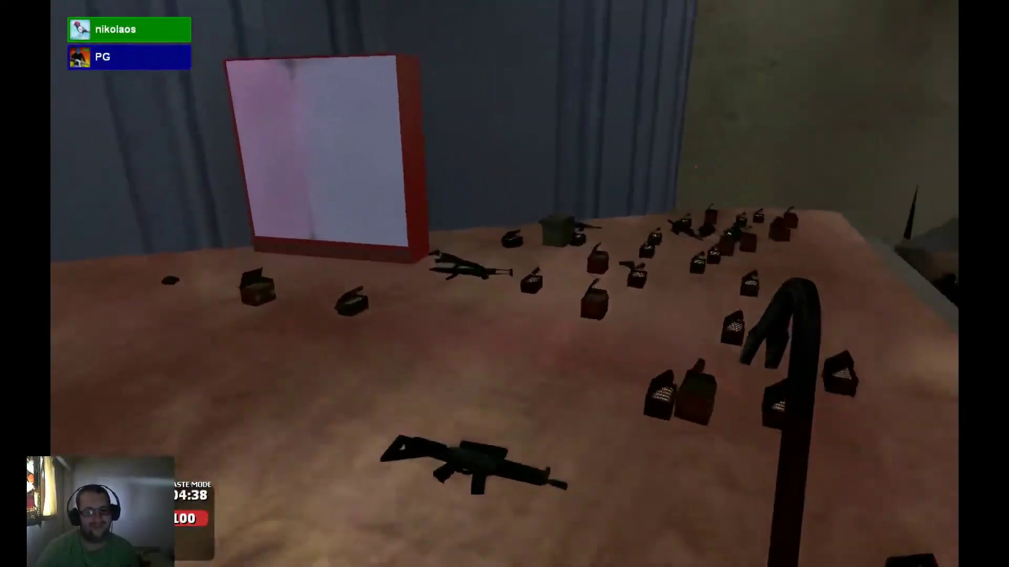
pyautogui.press('c')
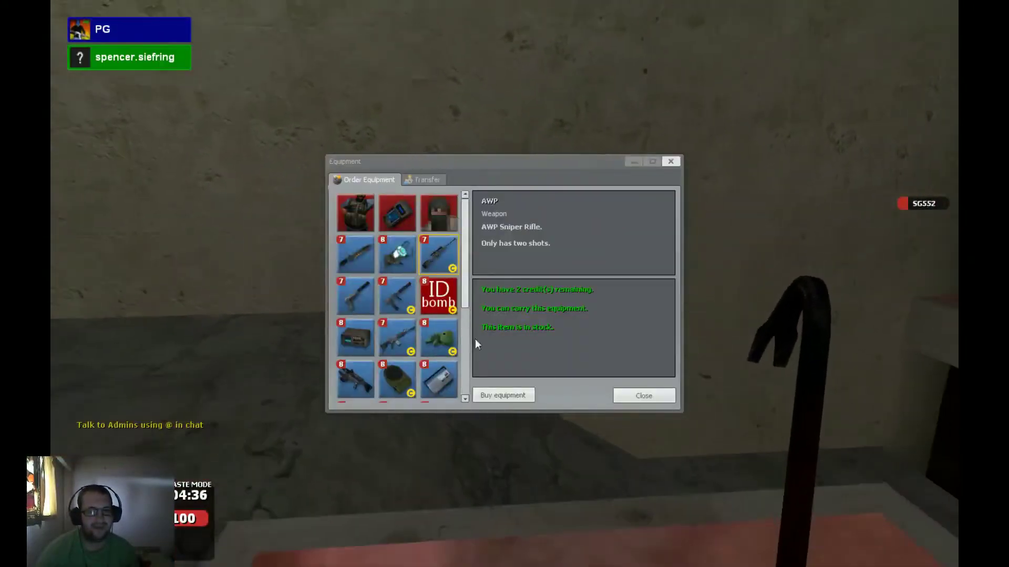
pyautogui.scroll(-4, 456, 372)
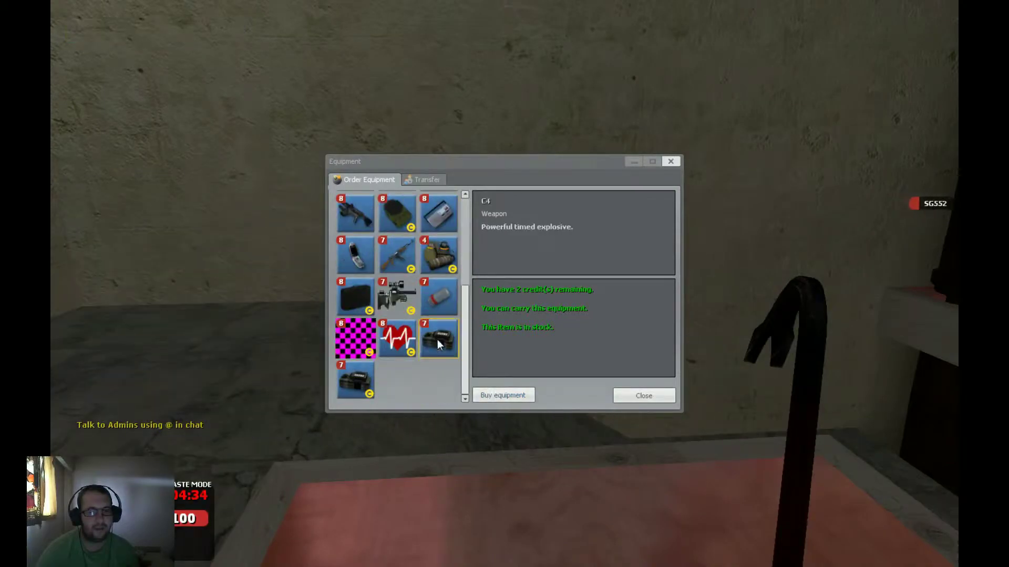
pyautogui.click(497, 398)
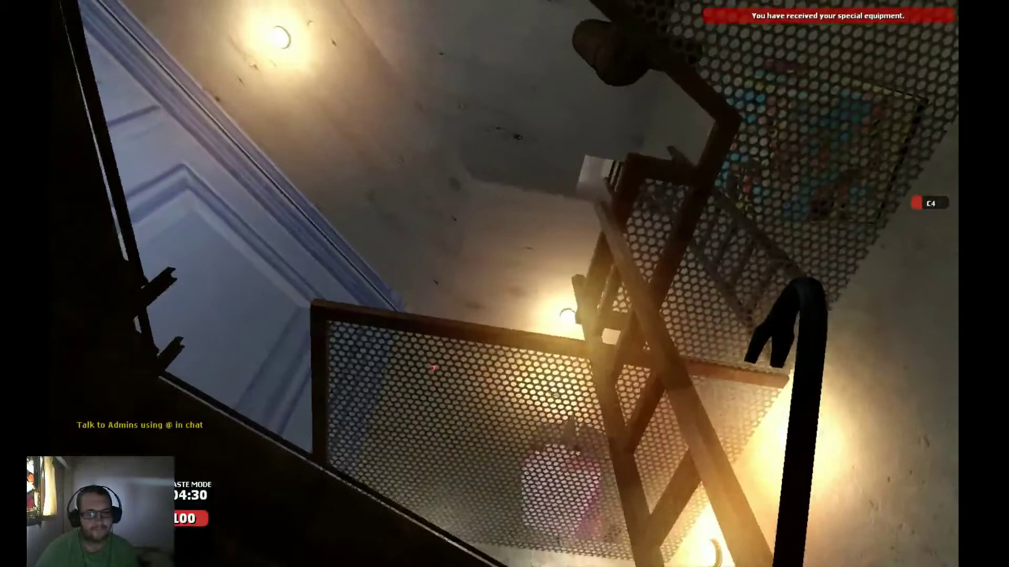
# Arm the C4 bomb and buy the AWP sniper rifle.
pyautogui.press('Tab')
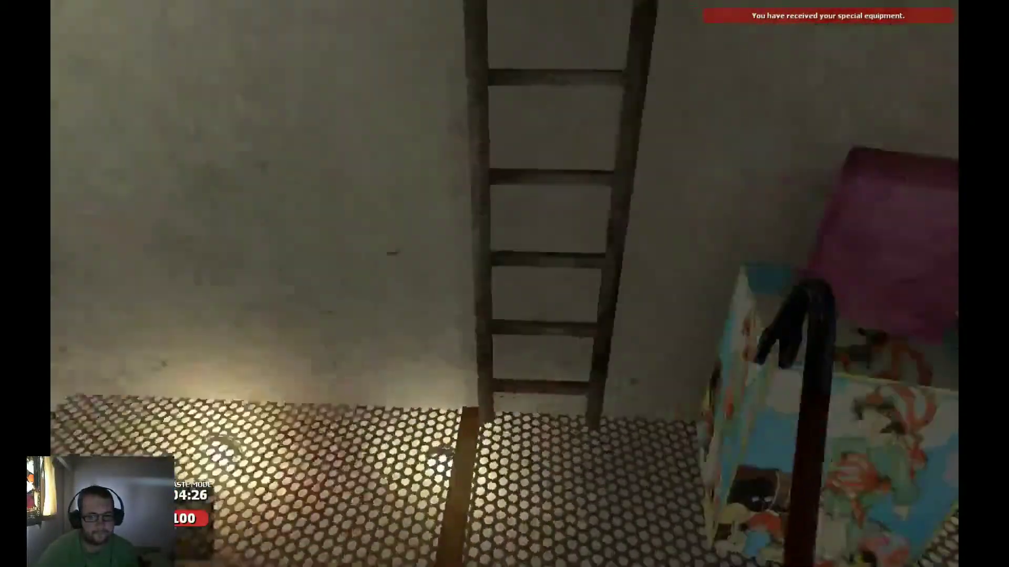
pyautogui.scroll(-1, 505, 285)
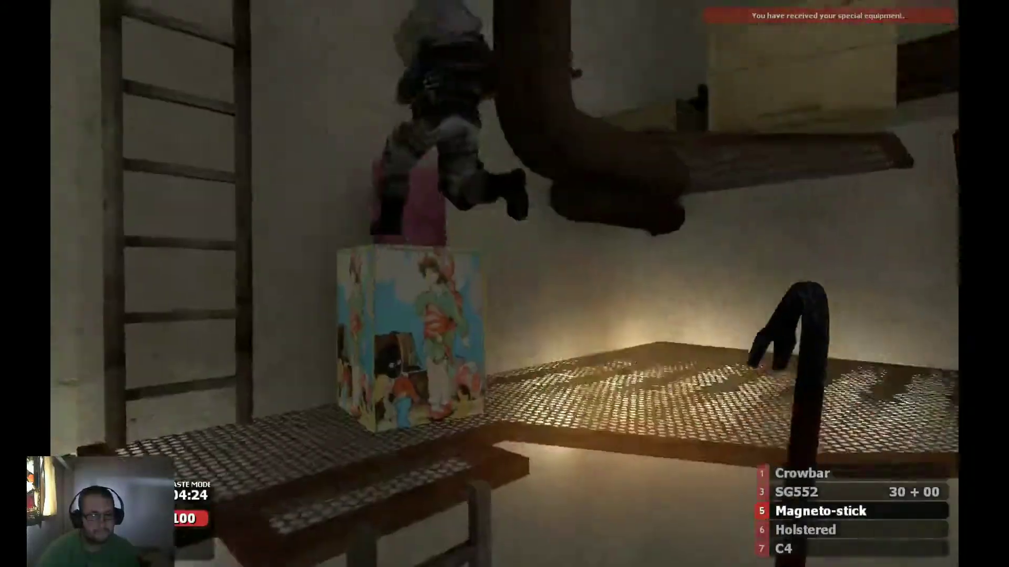
pyautogui.scroll(2, 505, 284)
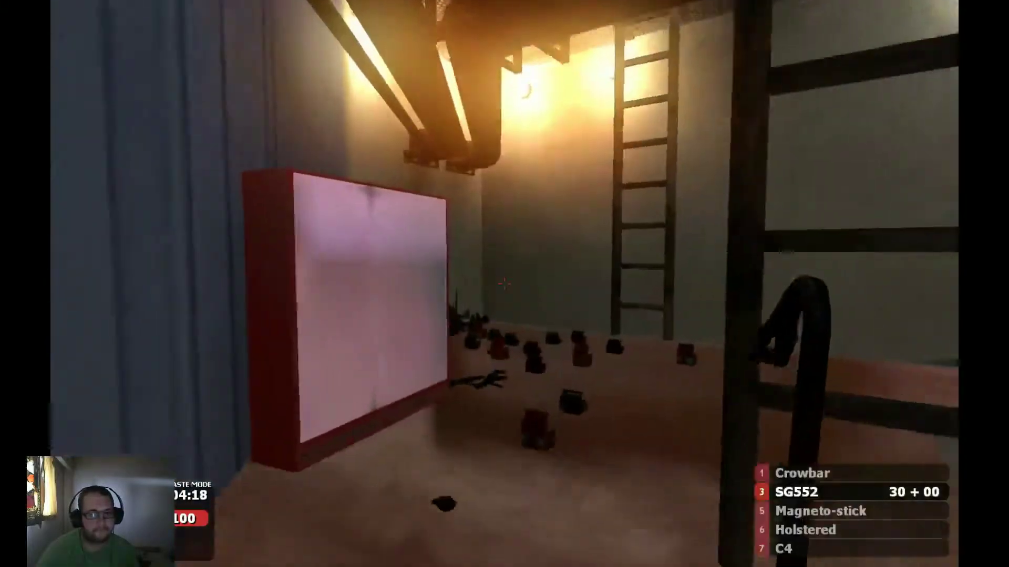
pyautogui.scroll(-1, 505, 283)
pyautogui.scroll(-1, 504, 284)
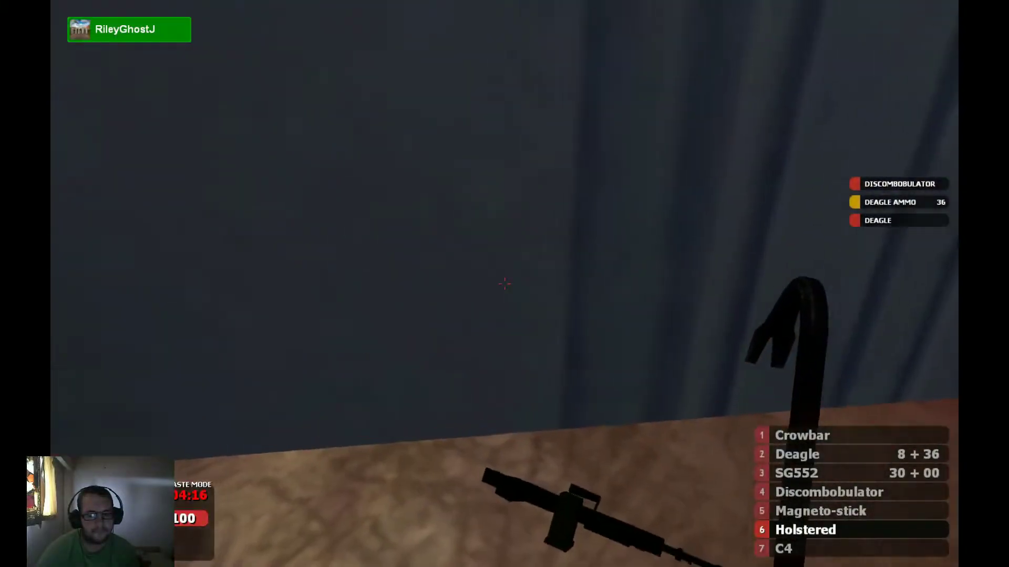
pyautogui.scroll(1, 504, 284)
pyautogui.scroll(-2, 504, 284)
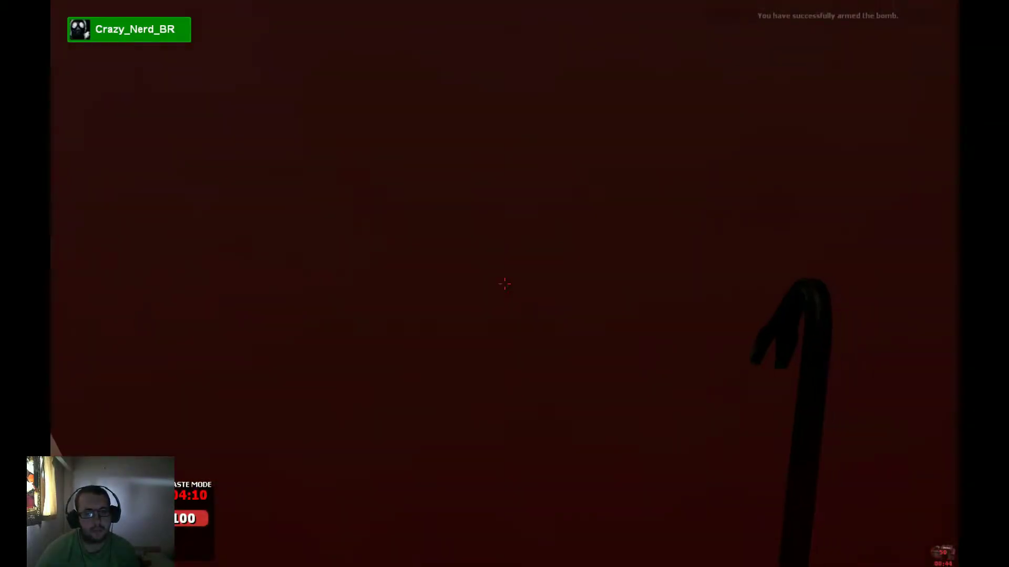
pyautogui.press('c')
pyautogui.click(503, 395)
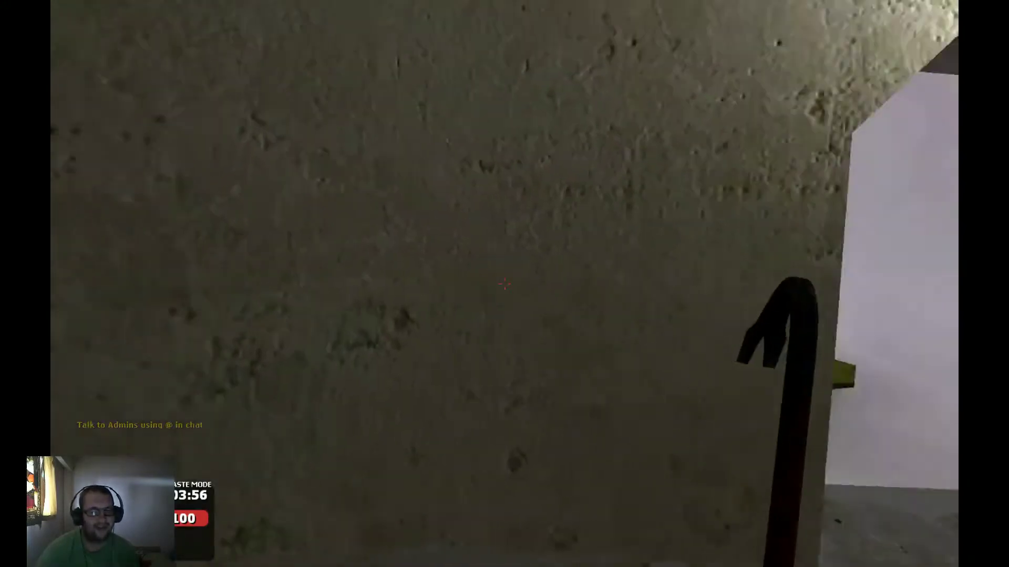
pyautogui.scroll(-1, 505, 284)
pyautogui.scroll(-2, 505, 284)
pyautogui.scroll(-1, 505, 284)
pyautogui.scroll(-1, 505, 284)
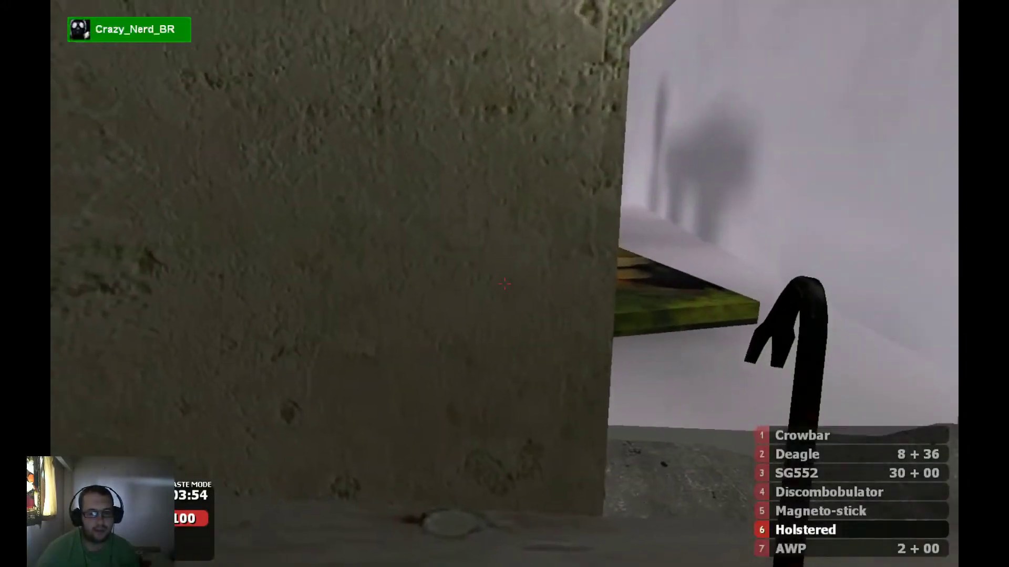
# Switch to the AWP, scope in and shoot a player.
pyautogui.click(505, 285)
pyautogui.rightClick(505, 283)
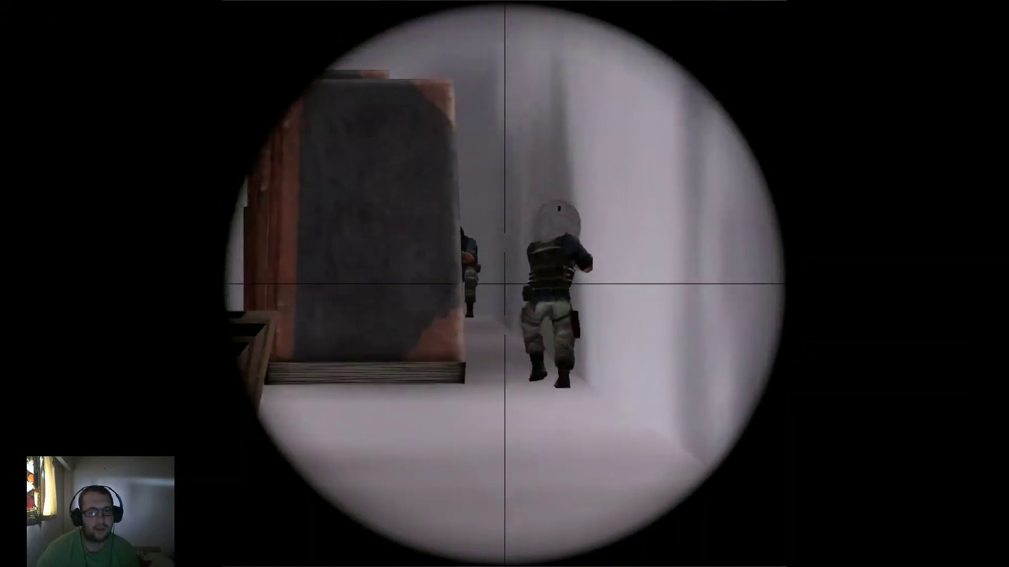
pyautogui.click(504, 284)
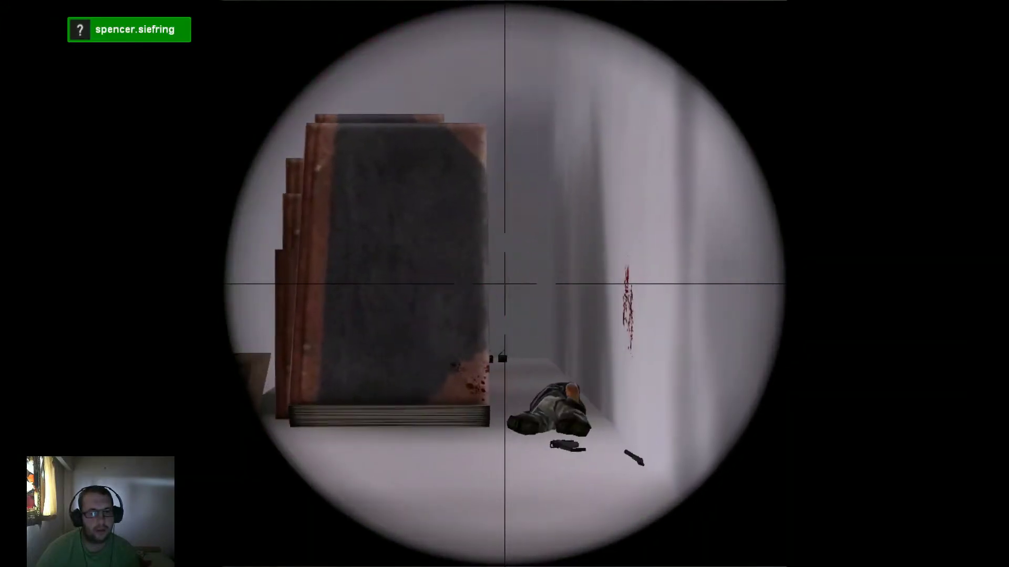
pyautogui.rightClick(504, 284)
# Walk past the ladder through the corridor and rooms, briefly opening the equipment shop.
pyautogui.press('w')
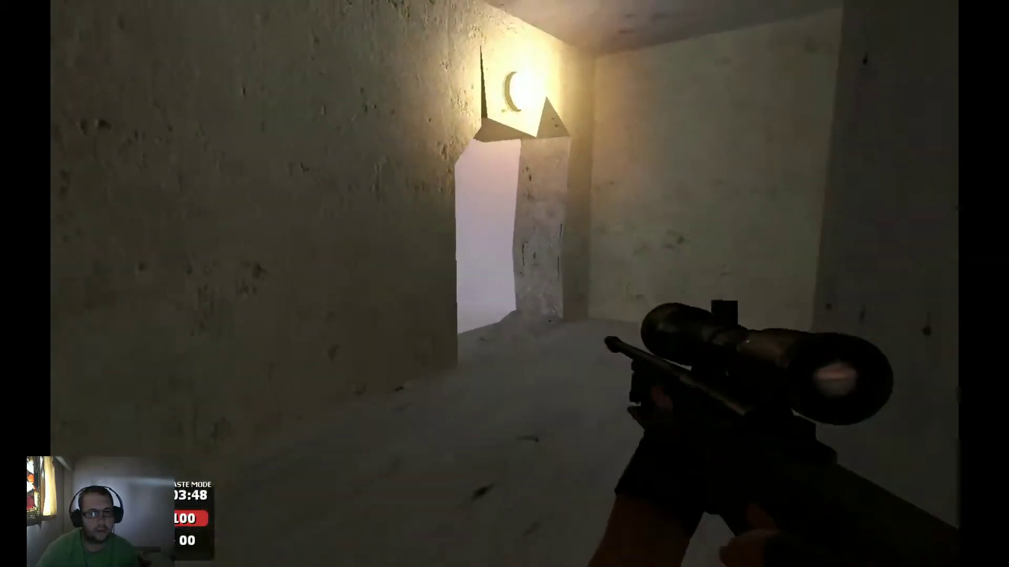
pyautogui.press('w')
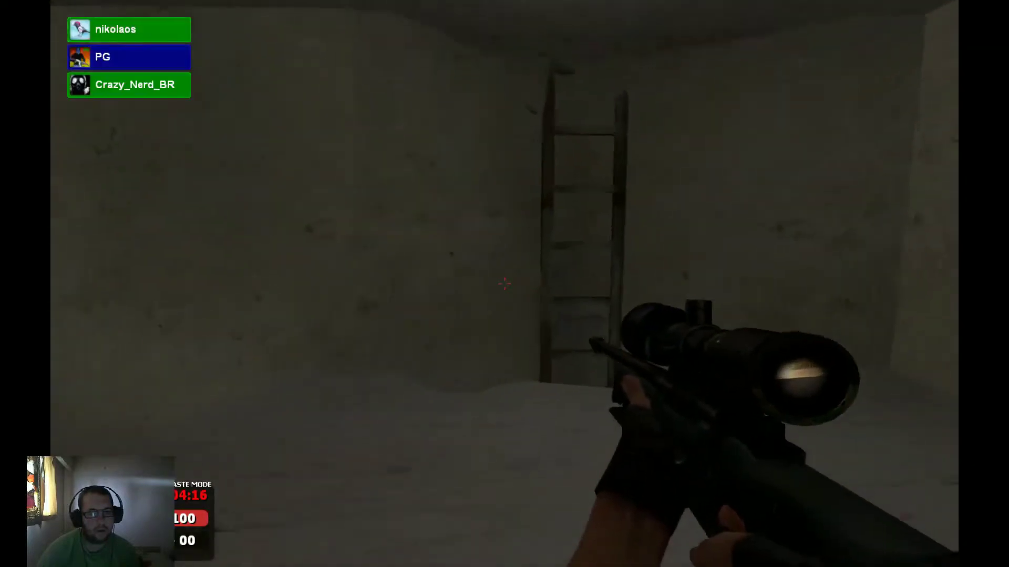
pyautogui.press('w')
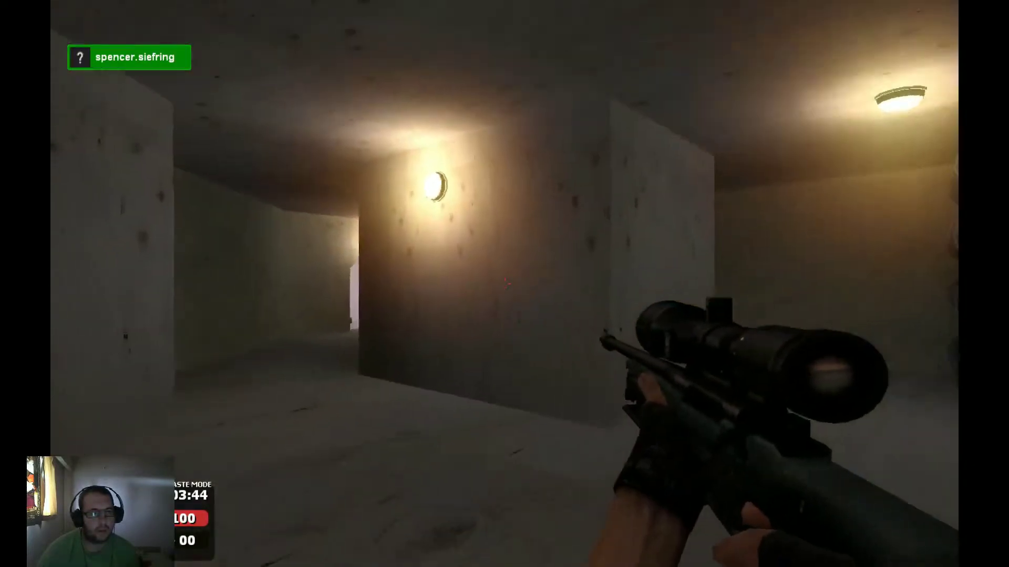
pyautogui.press('w')
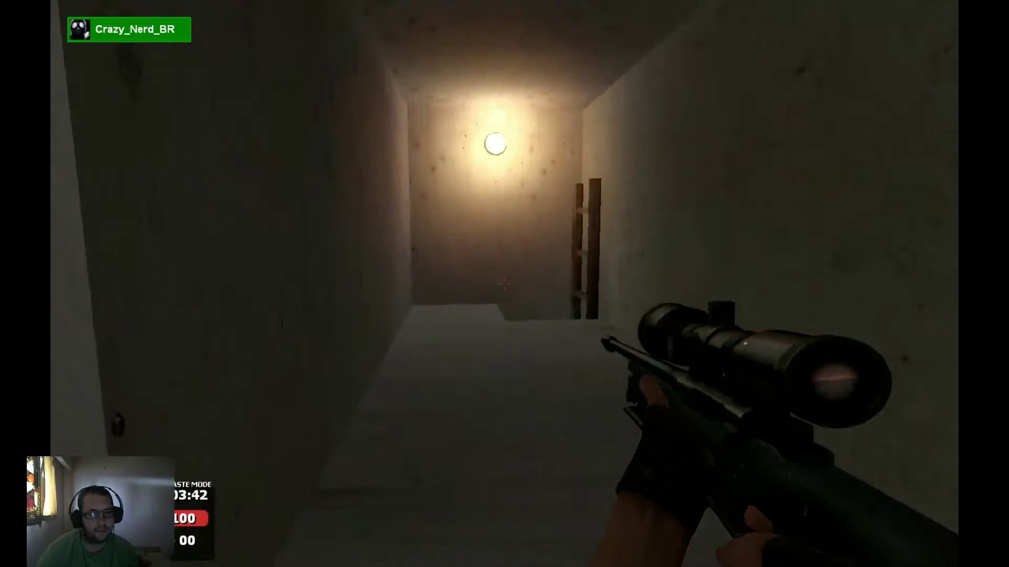
pyautogui.press('w')
pyautogui.press('w')
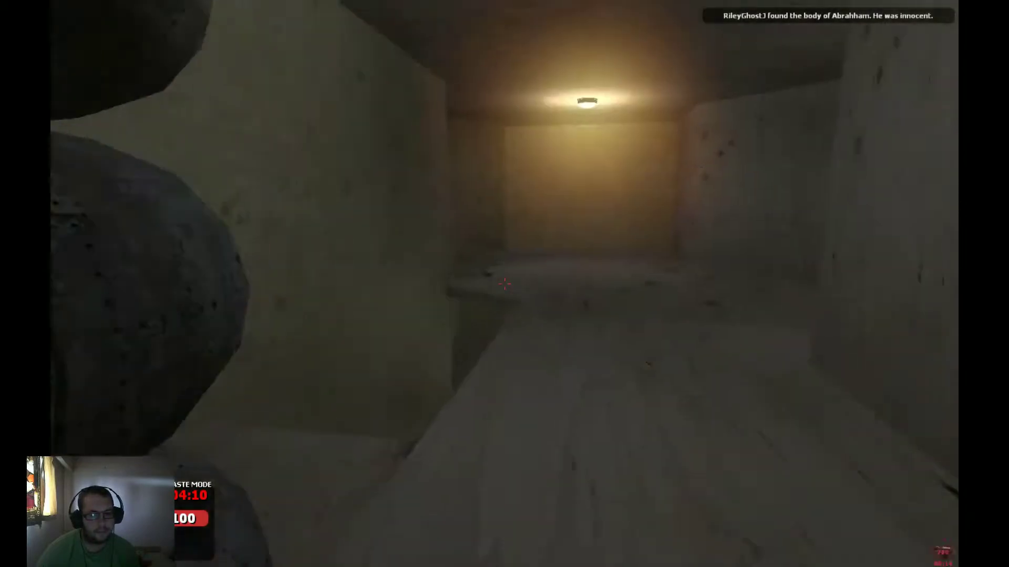
pyautogui.press('c')
pyautogui.press('c')
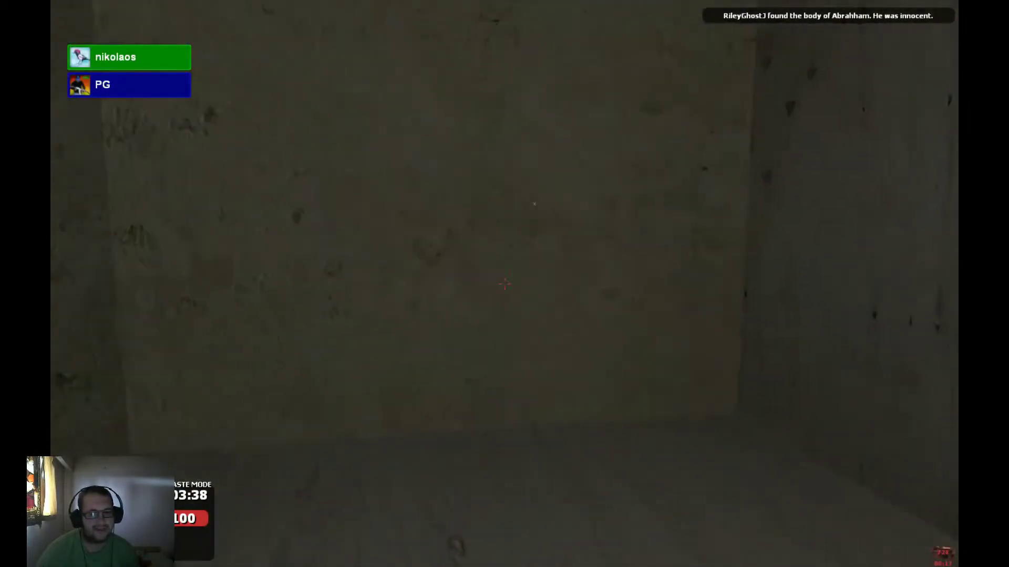
pyautogui.press('w')
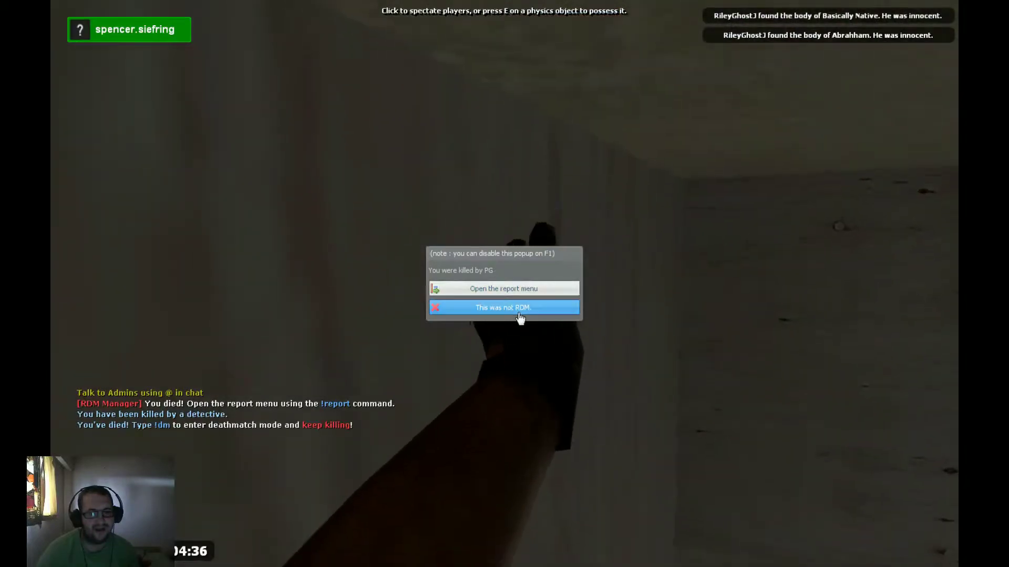
# After dying, mark it 'This was not RDM.', spectate PG, and open the admin menu.
pyautogui.click(502, 308)
pyautogui.press('Tab')
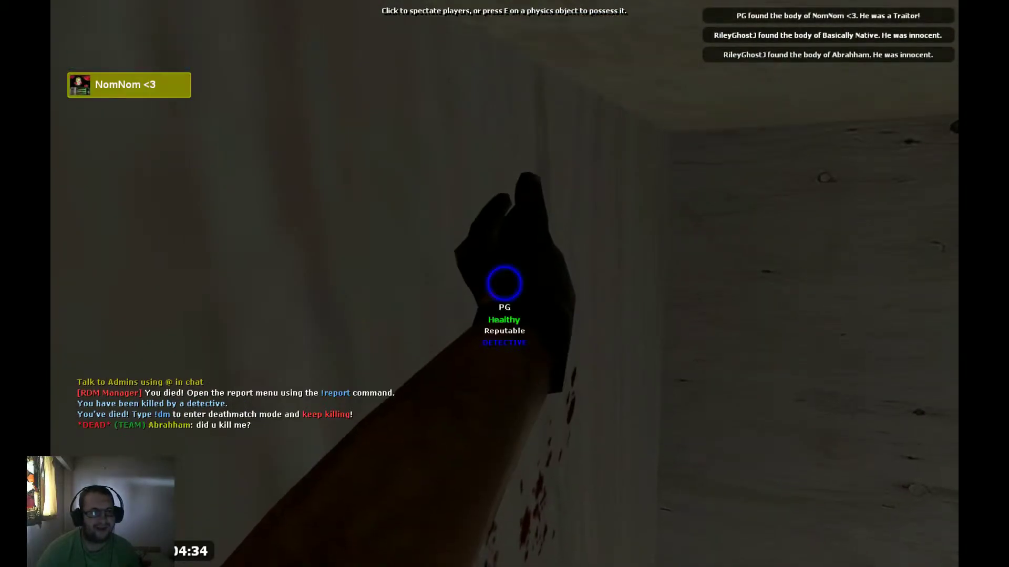
pyautogui.press('Tab')
pyautogui.press('Tab')
pyautogui.click(504, 284)
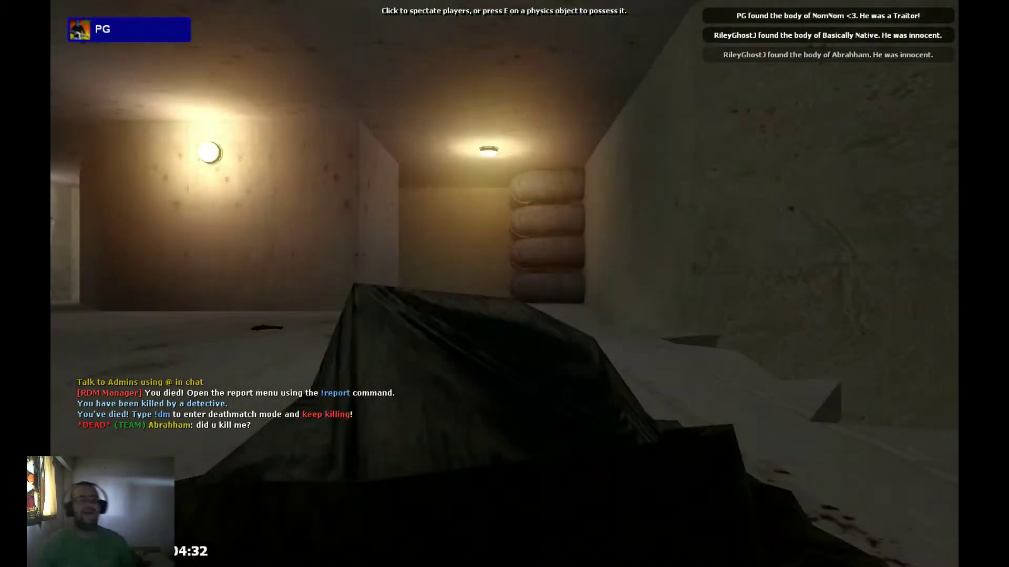
pyautogui.press('F1')
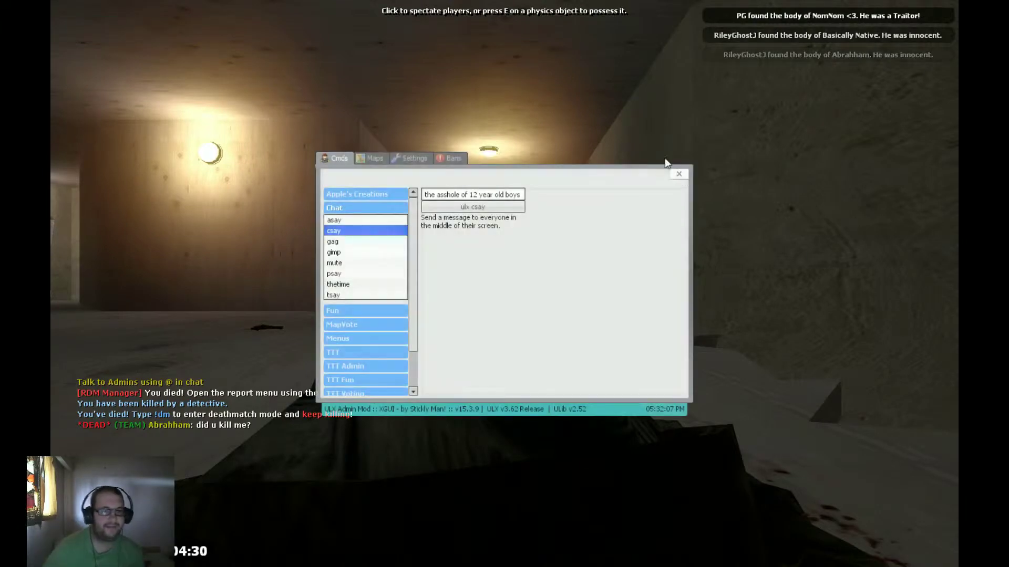
# Clear the old csay text and broadcast the longer message with the 'ulx csay' button.
pyautogui.click(502, 194)
pyautogui.hotkey('ctrl', 'a')
pyautogui.press('BackSpace')
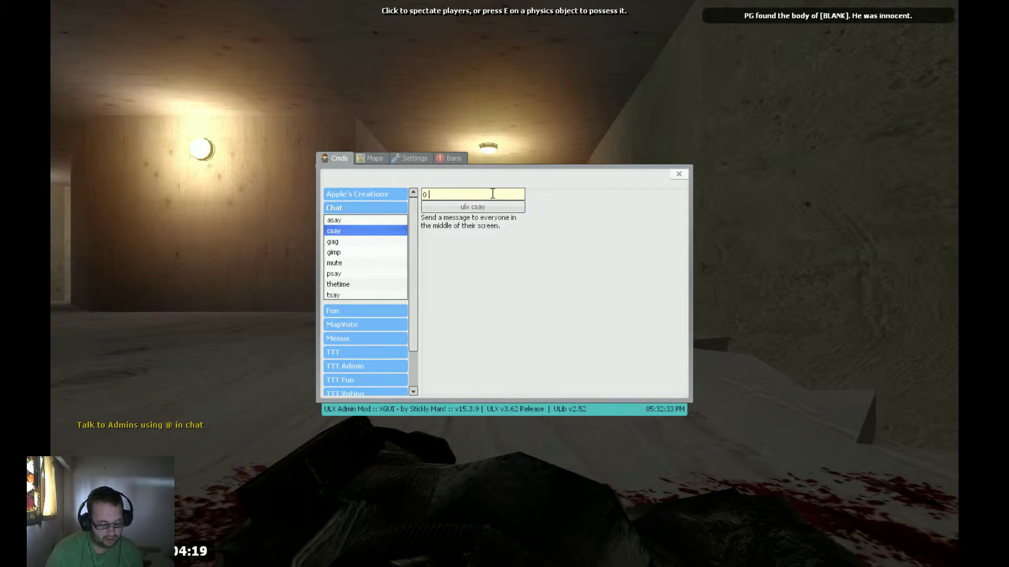
pyautogui.write('year old')
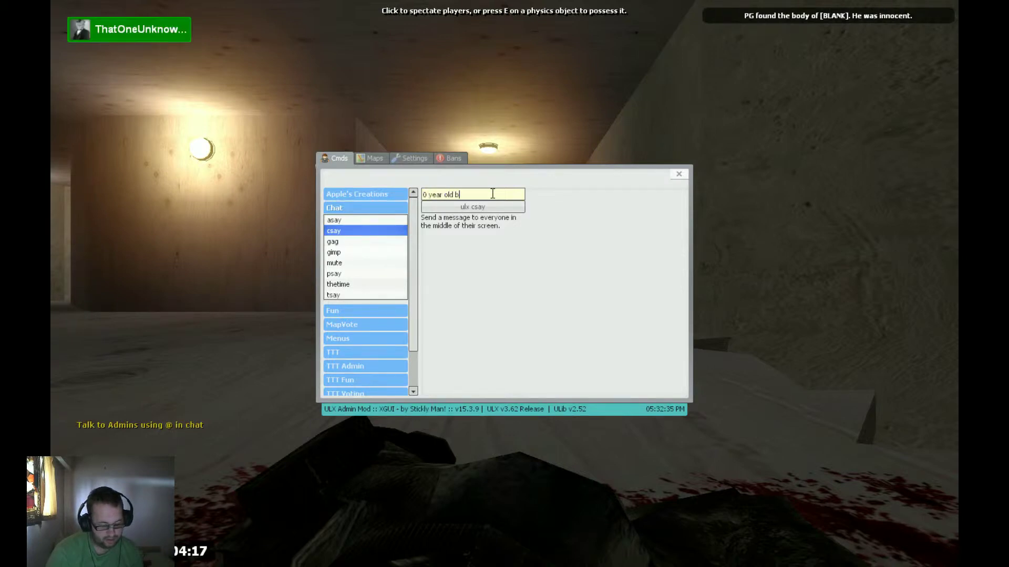
pyautogui.write('boy in the a')
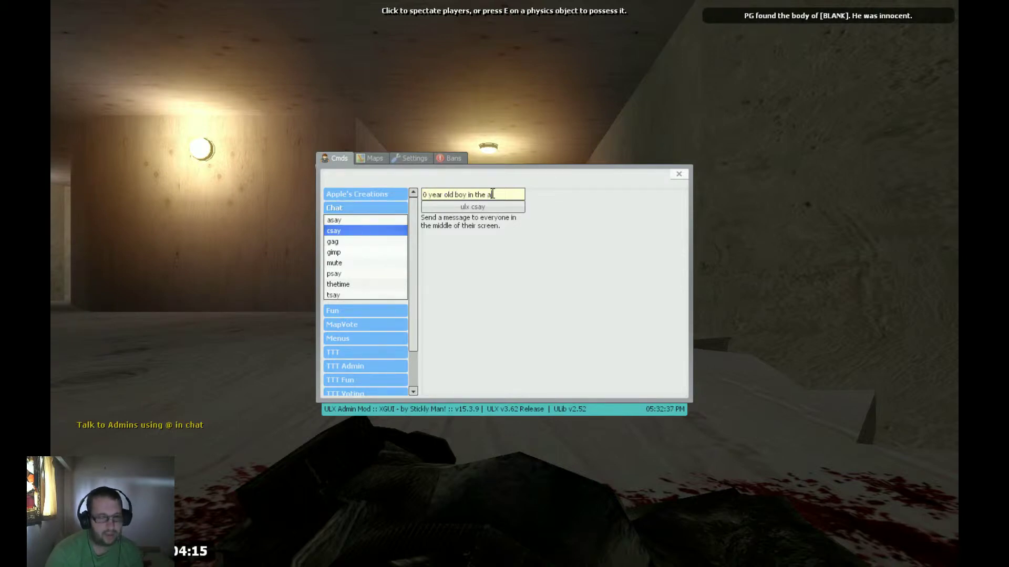
pyautogui.write('ss')
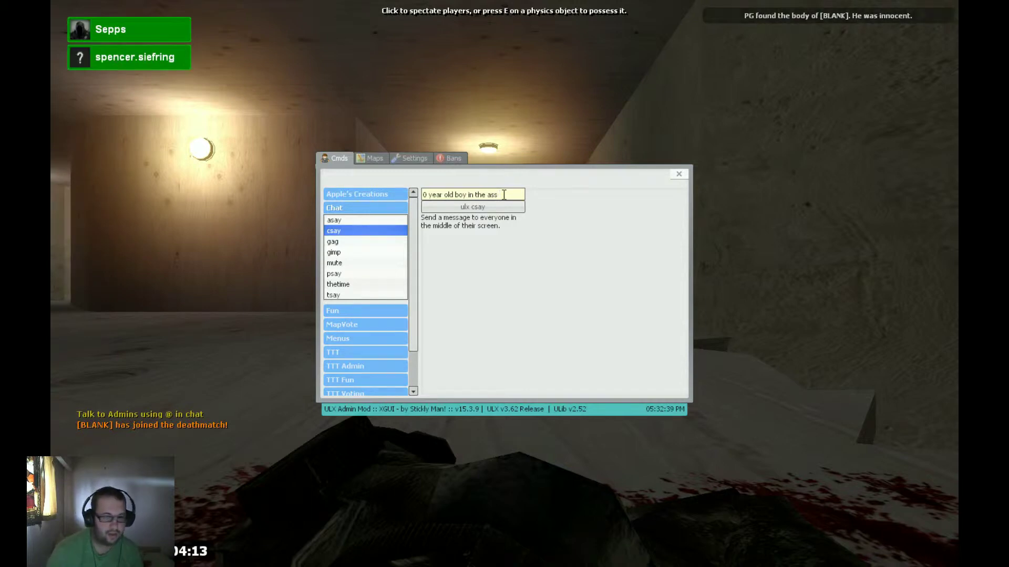
pyautogui.write('i')
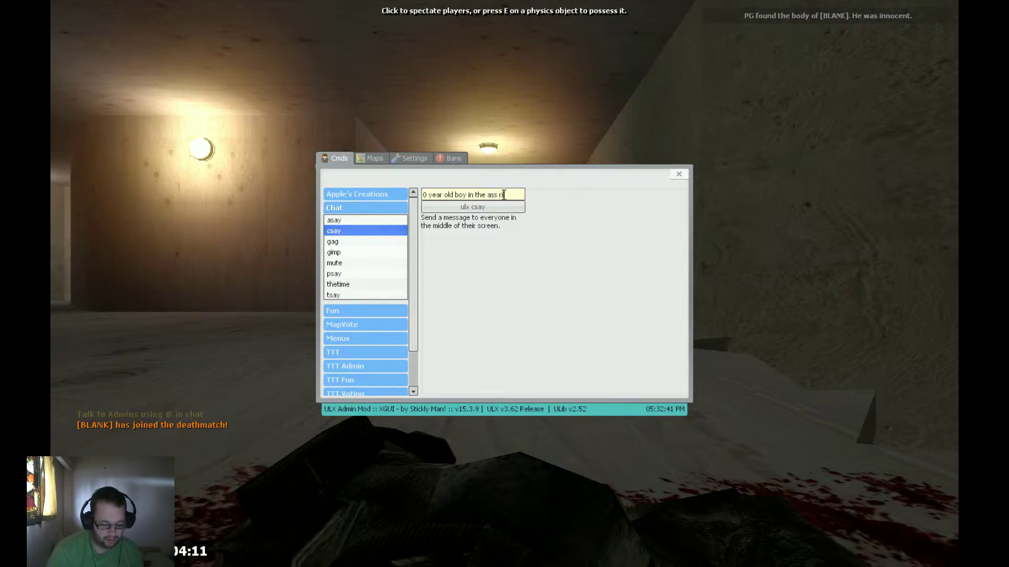
pyautogui.write('g h')
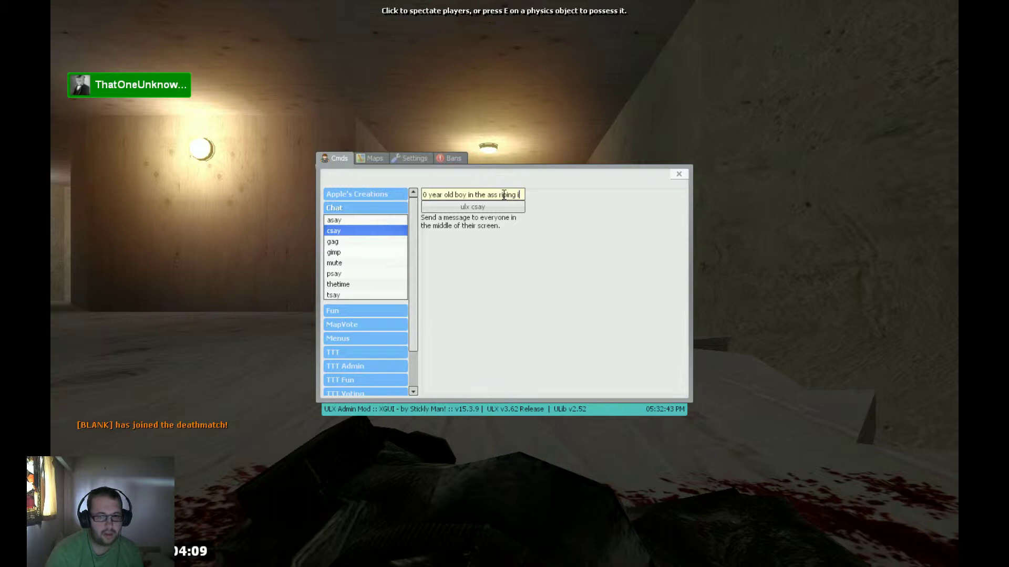
pyautogui.write('tig')
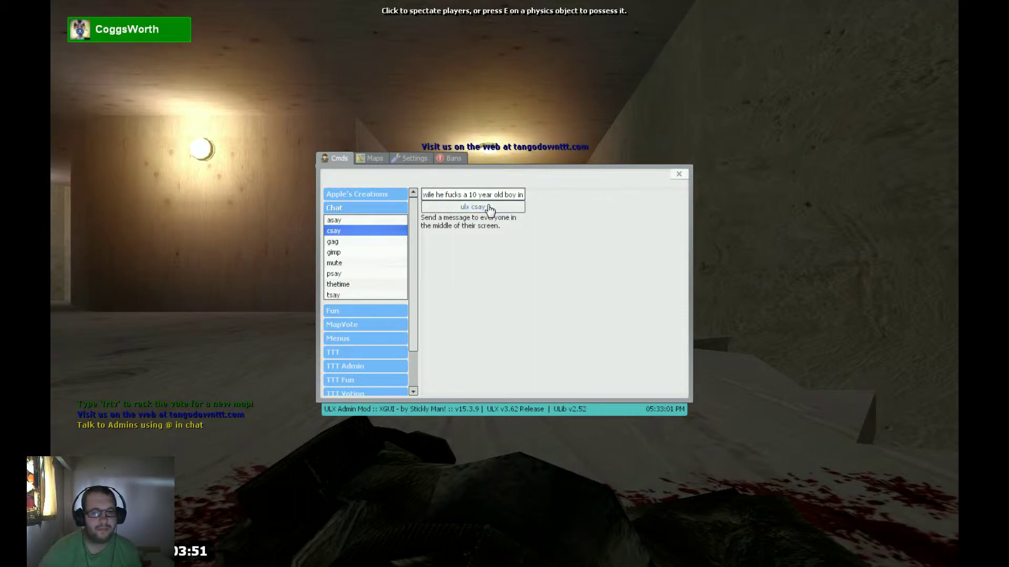
pyautogui.click(497, 211)
pyautogui.click(496, 213)
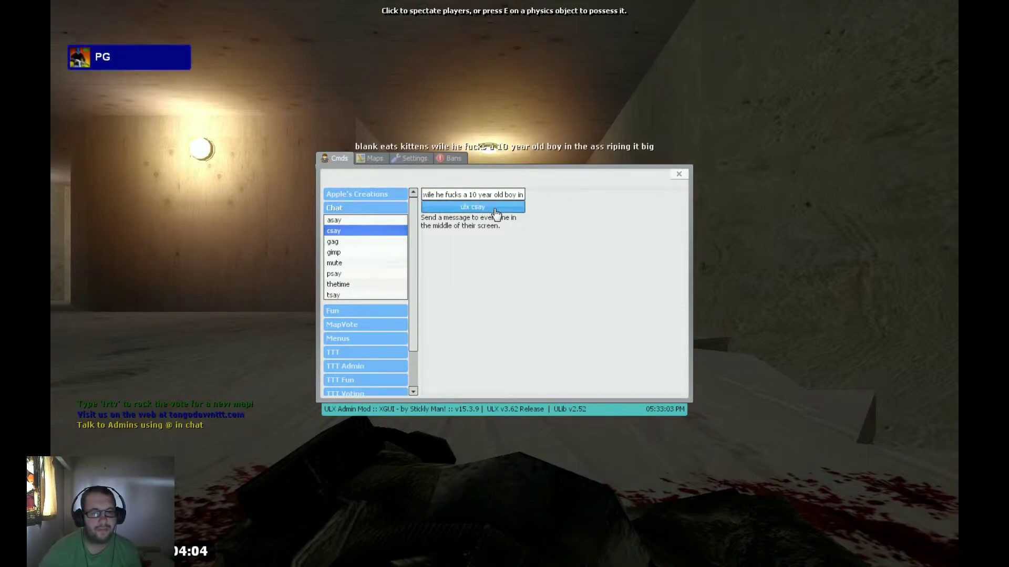
pyautogui.click(496, 213)
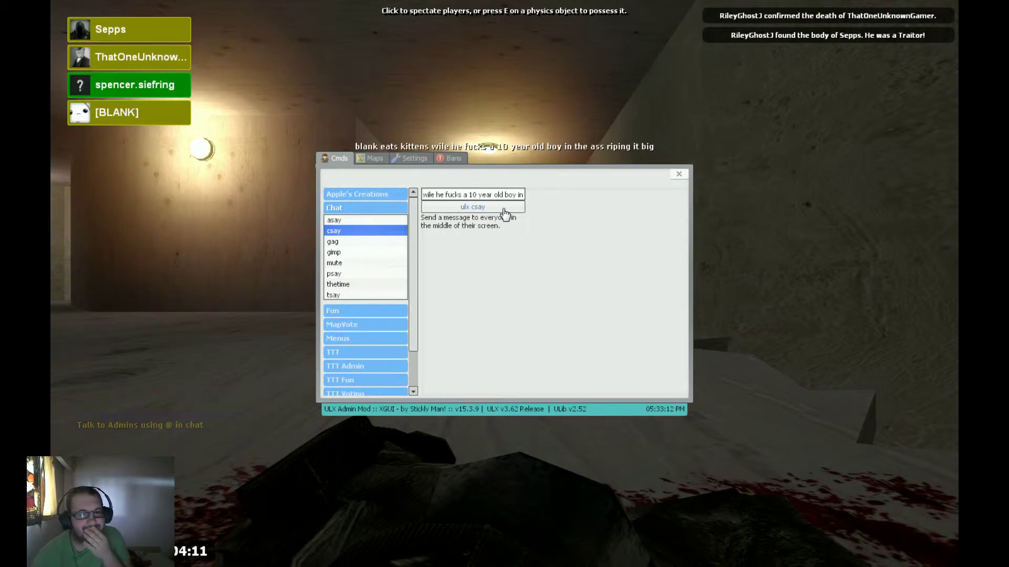
# Close the admin menu, fly the spectator camera across the bedroom, then reopen the menu.
pyautogui.click(504, 213)
pyautogui.click(679, 173)
pyautogui.press('w')
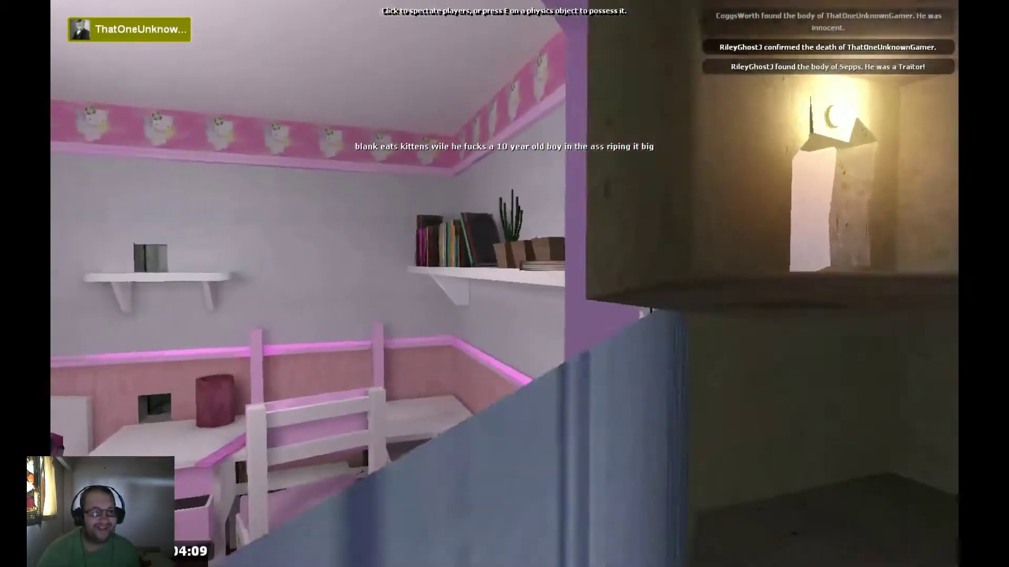
pyautogui.press('w')
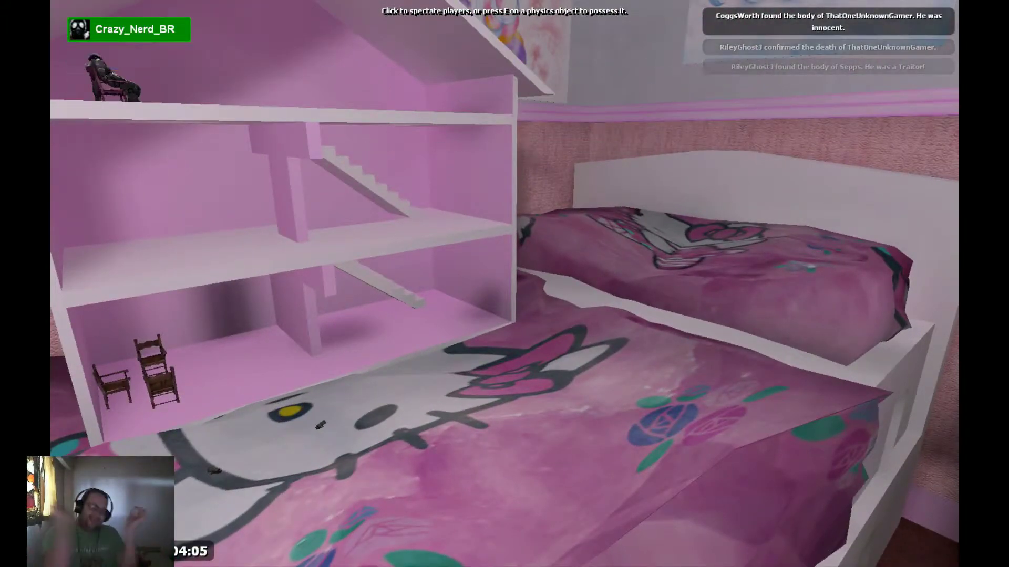
pyautogui.press('w')
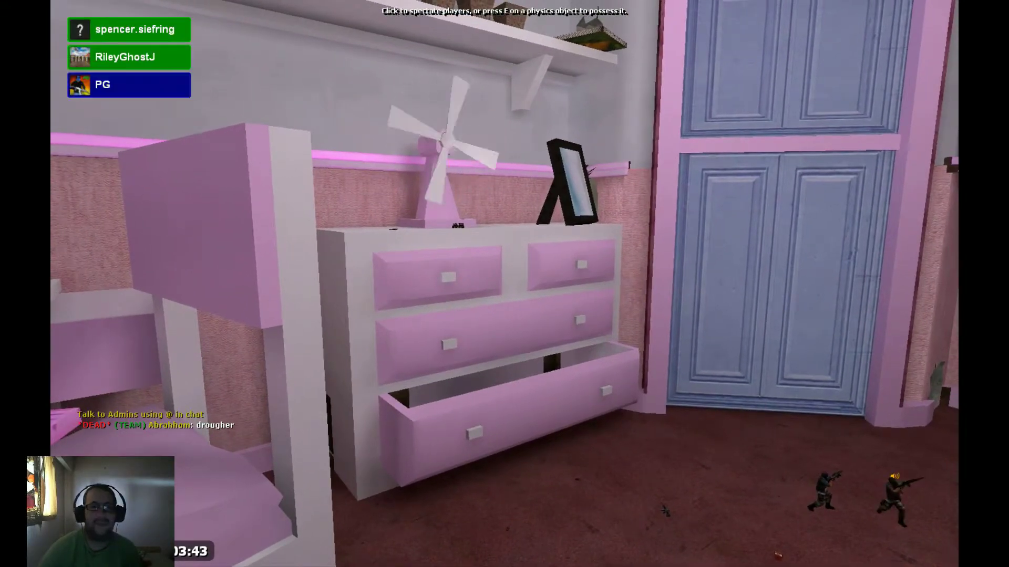
pyautogui.press('F4')
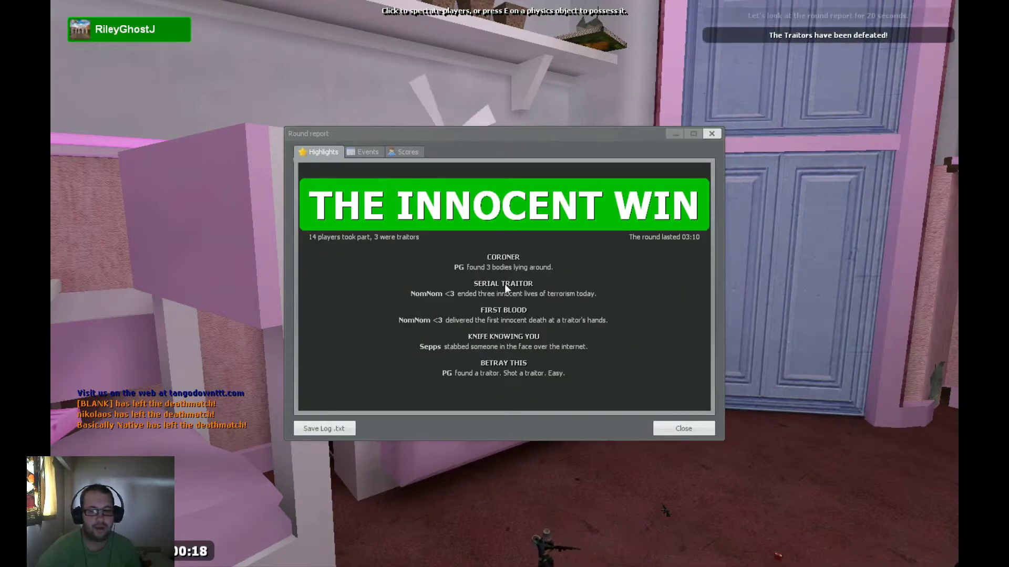
# Close the end-of-round report.
pyautogui.click(682, 430)
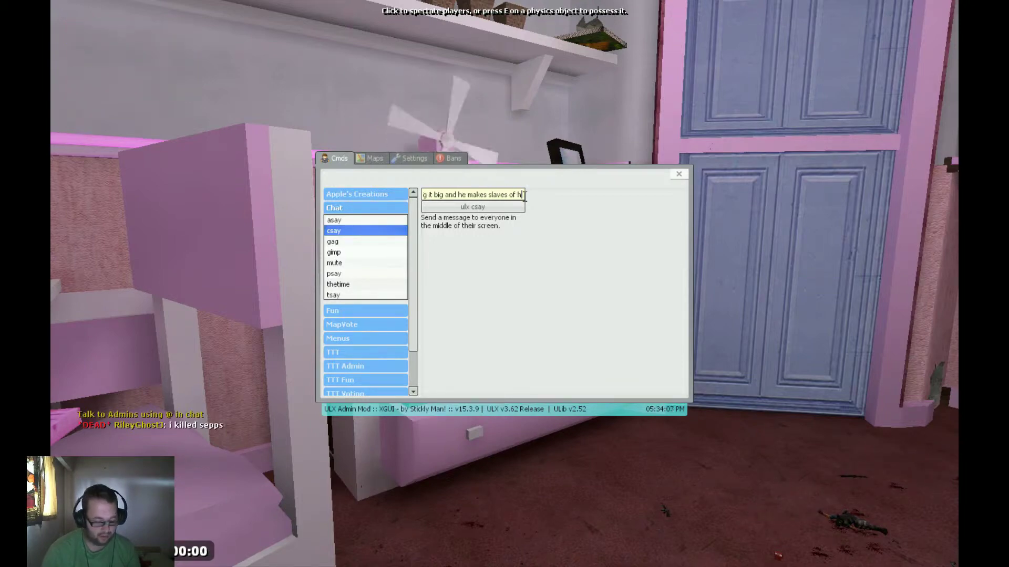
pyautogui.write('ppl')
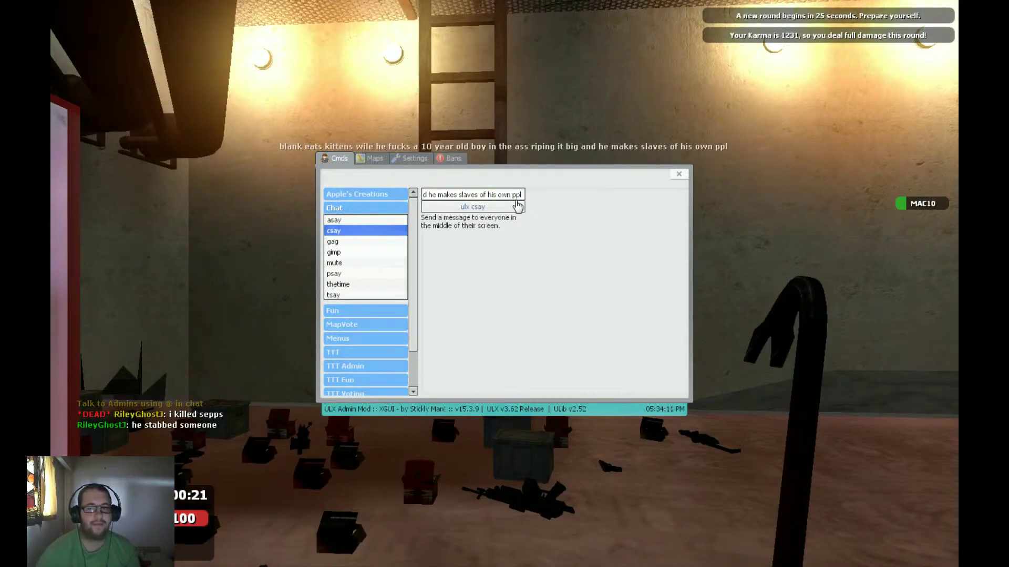
# Send the lengthened centre-screen message to all players with ulx csay, twice.
pyautogui.click(509, 208)
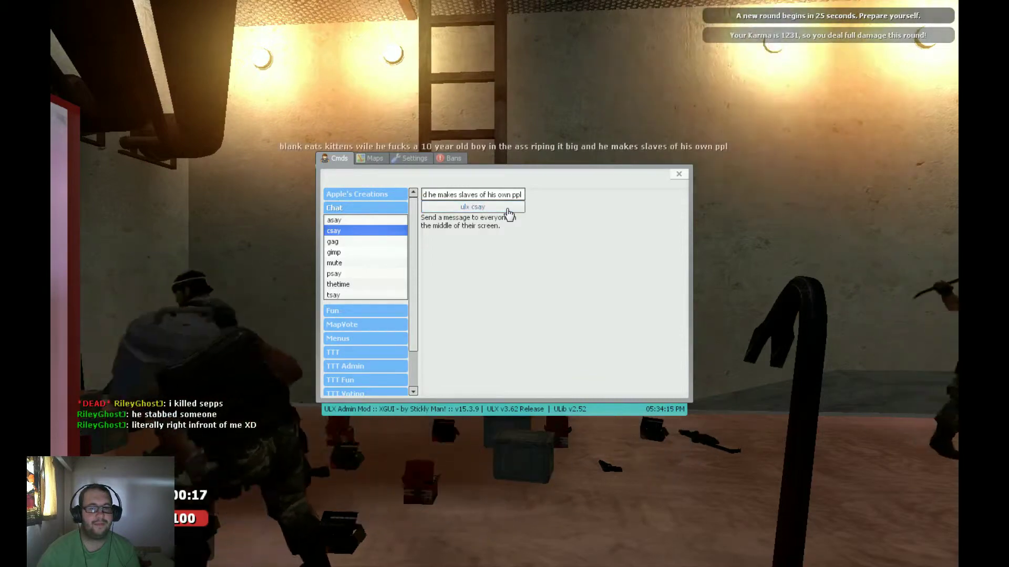
pyautogui.click(508, 210)
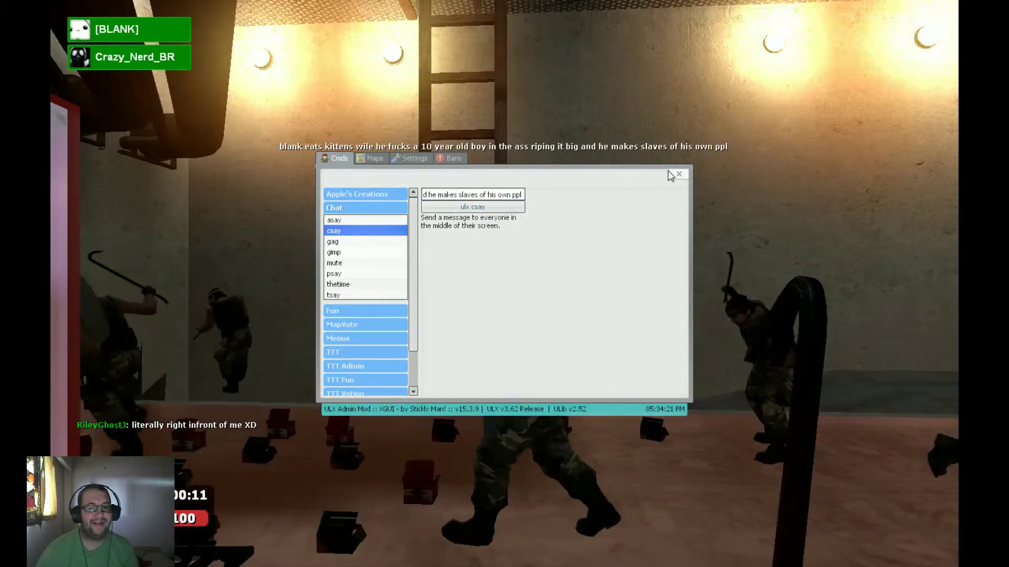
# Return to the game with the MAC10 and walk the corridor into the large pillared room.
pyautogui.click(678, 173)
pyautogui.scroll(-1, 504, 284)
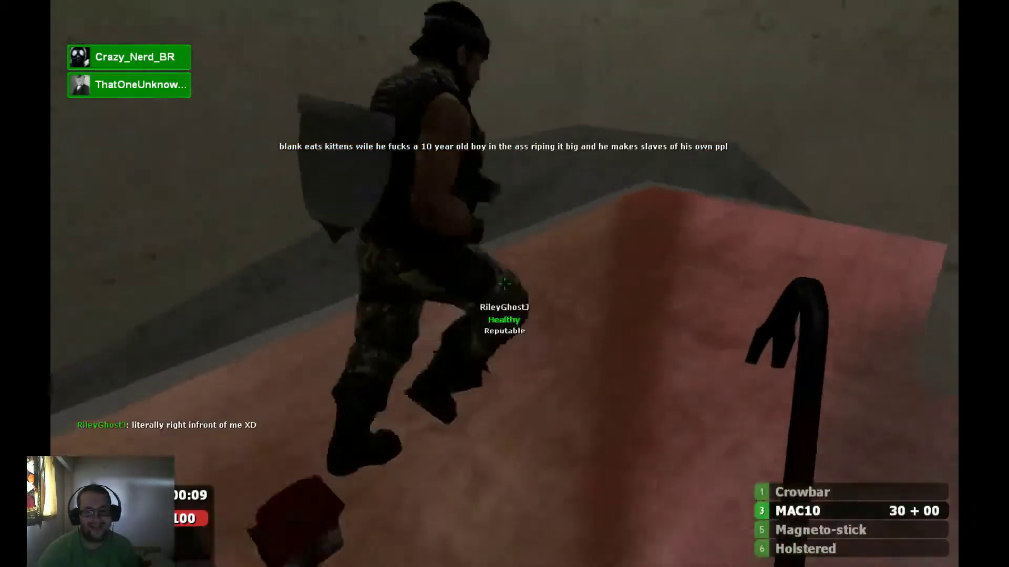
pyautogui.click(504, 284)
pyautogui.press('w')
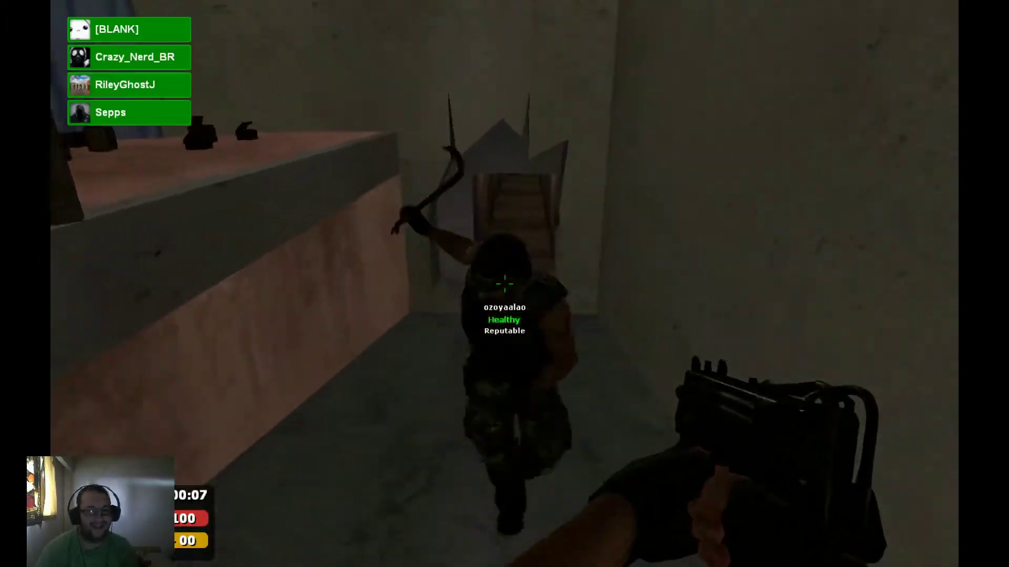
pyautogui.press('w')
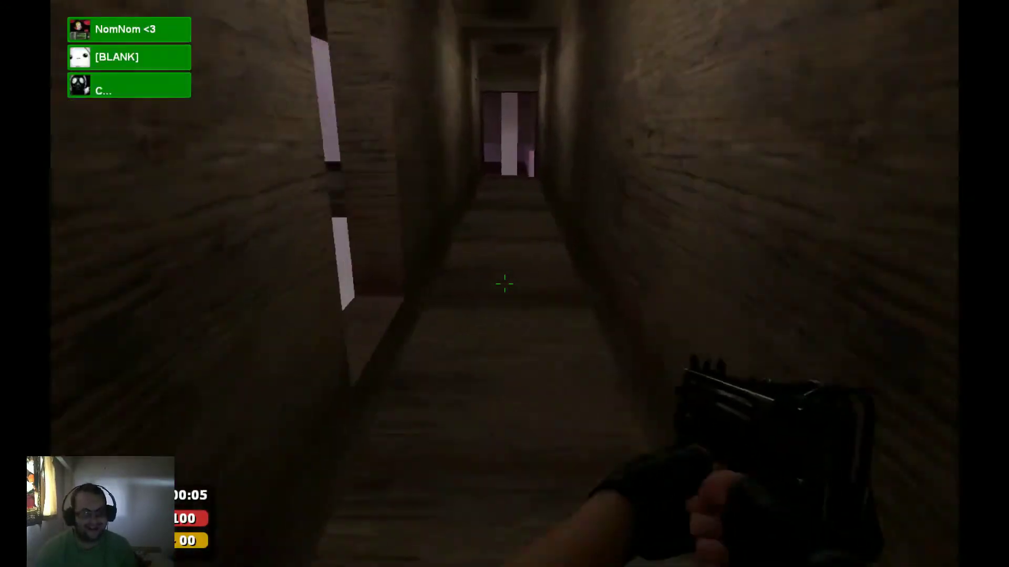
pyautogui.press('w')
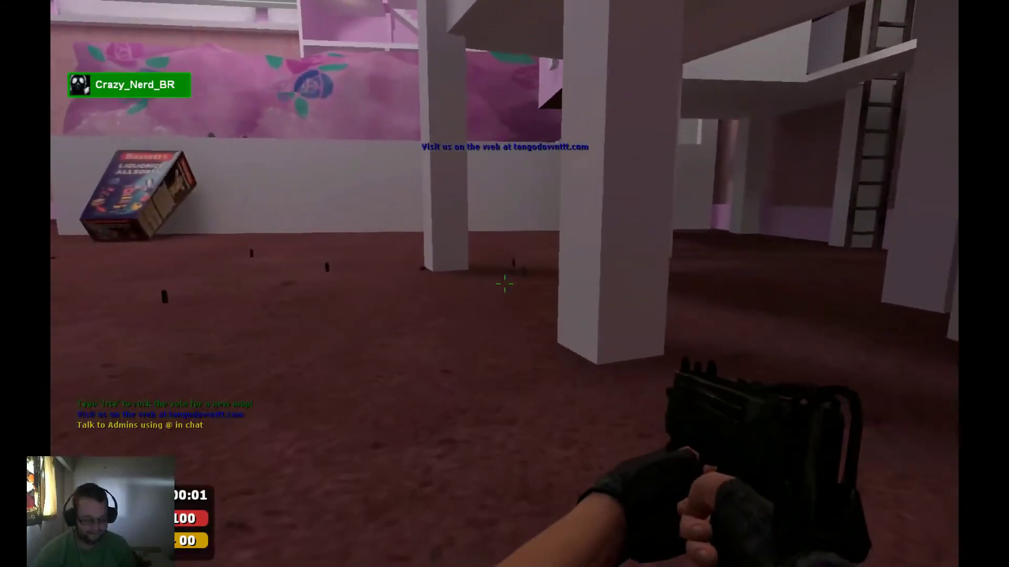
# Walk through the dollhouse room to the white desk and bring up the admin menu.
pyautogui.press('F1')
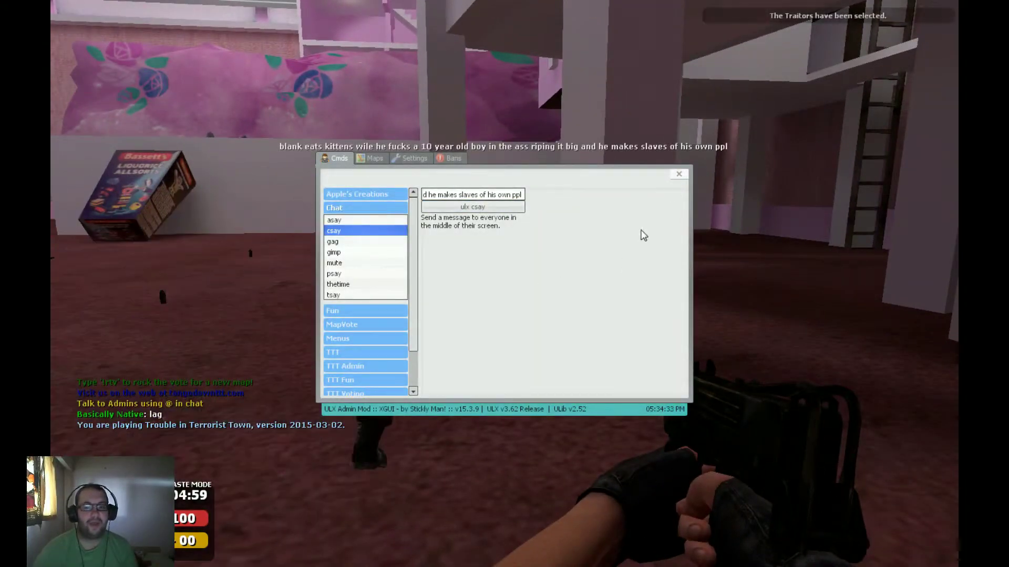
pyautogui.press('F1')
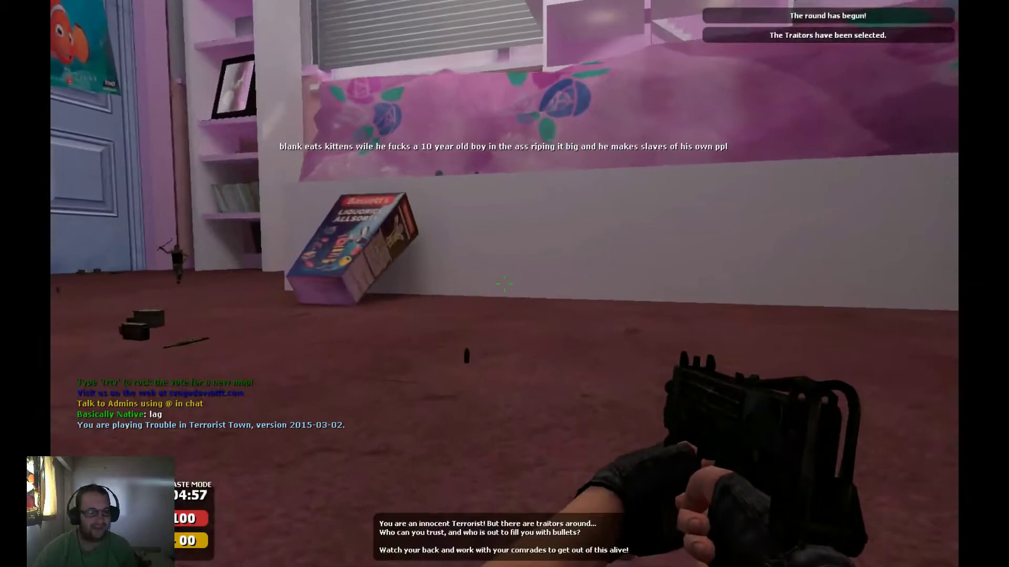
pyautogui.press('w')
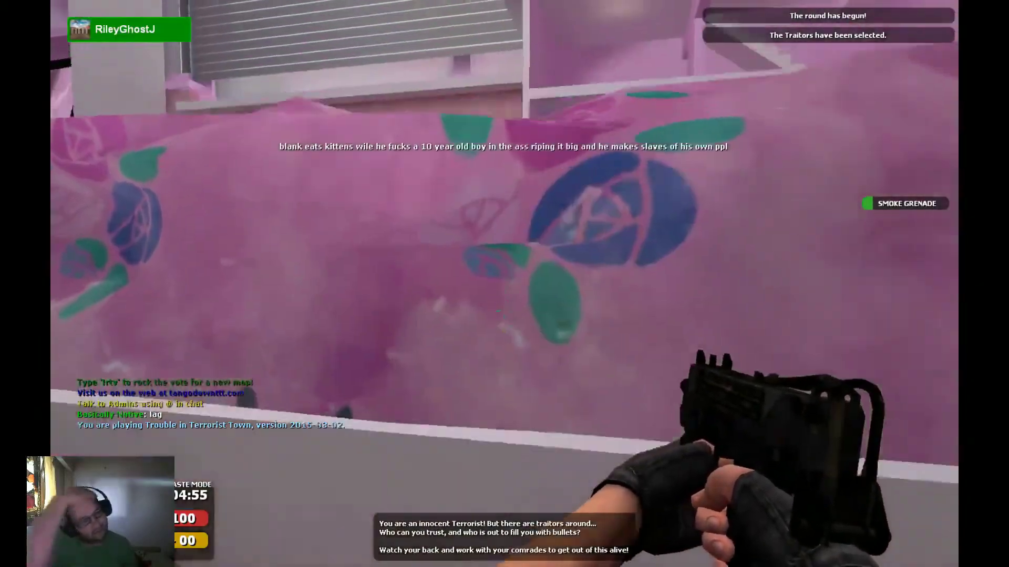
pyautogui.press('w')
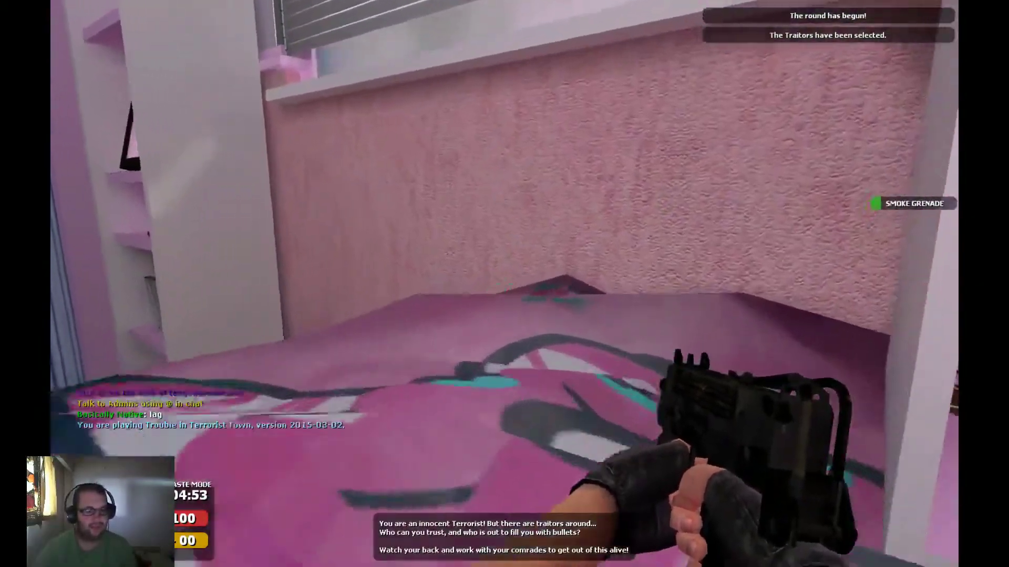
pyautogui.press('w')
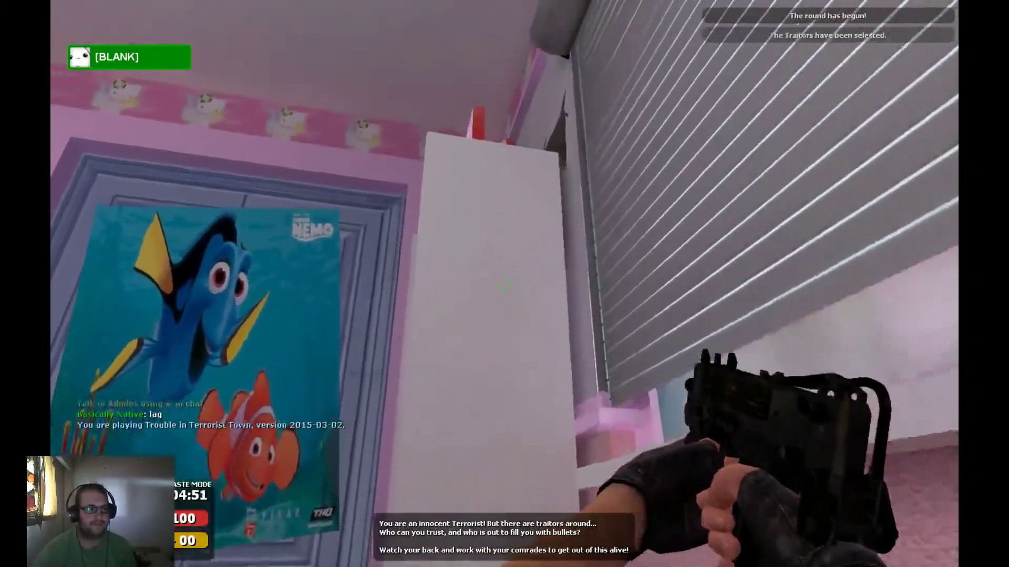
pyautogui.press('w')
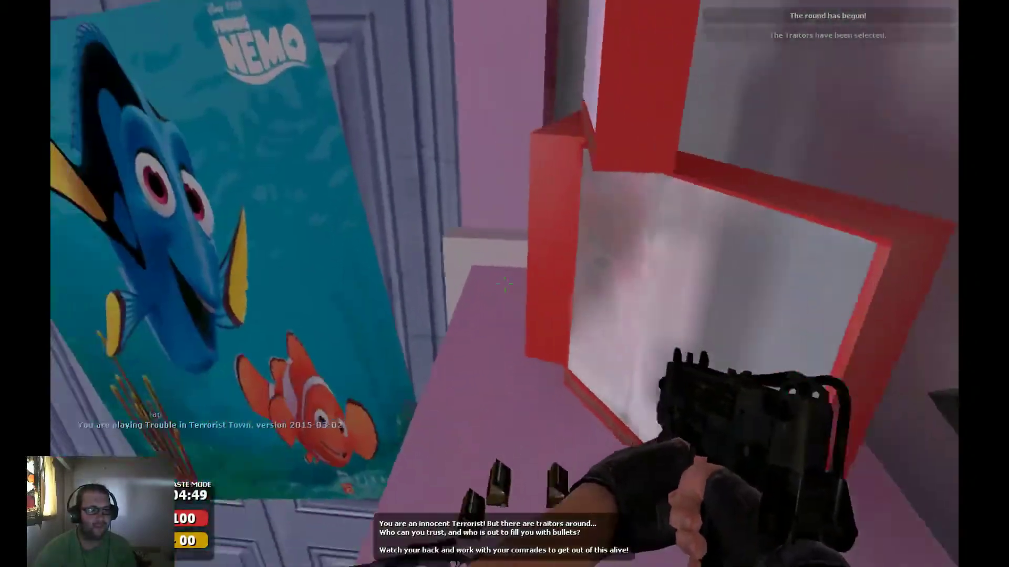
pyautogui.scroll(-2, 505, 283)
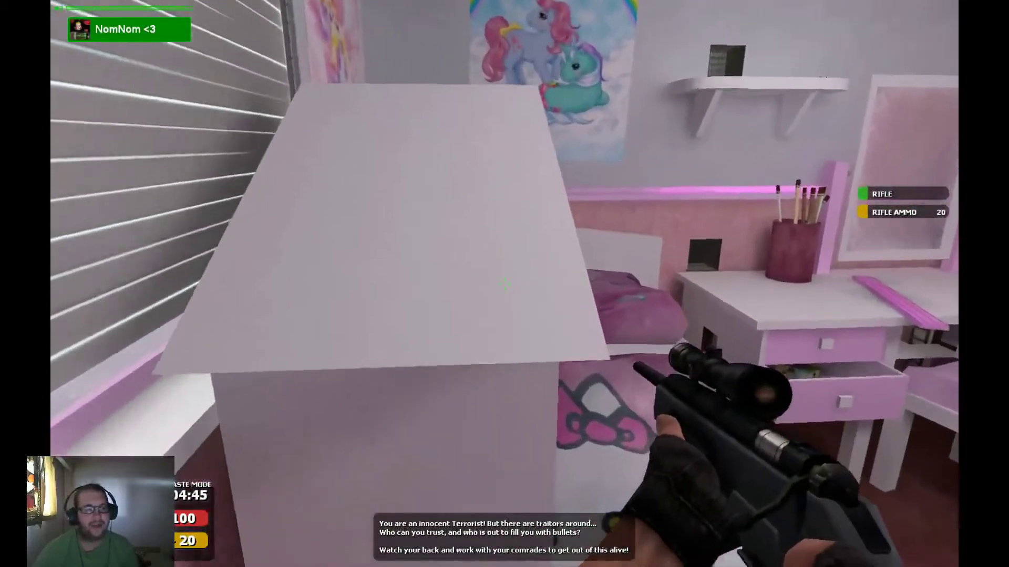
pyautogui.press('w')
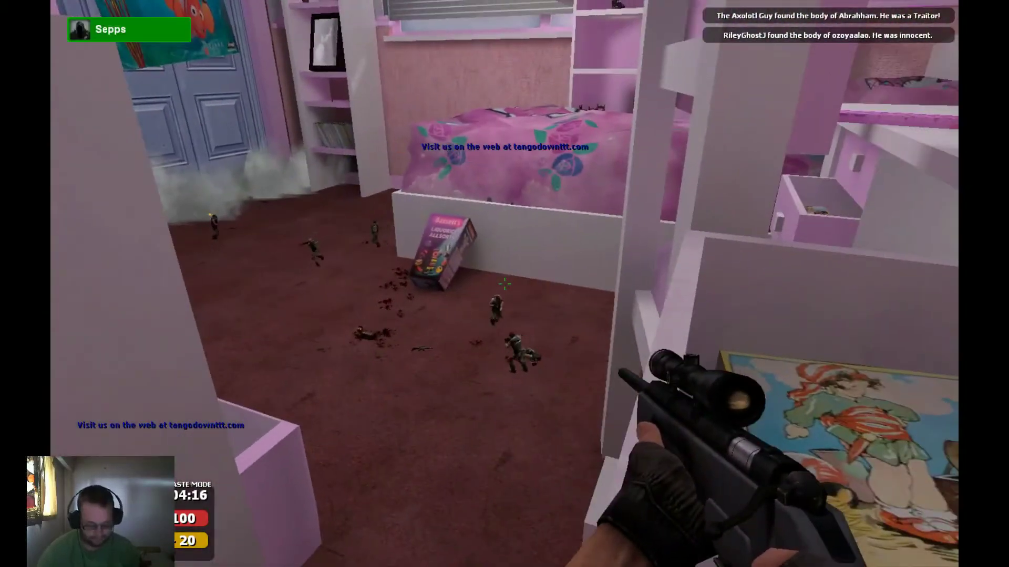
pyautogui.press('F2')
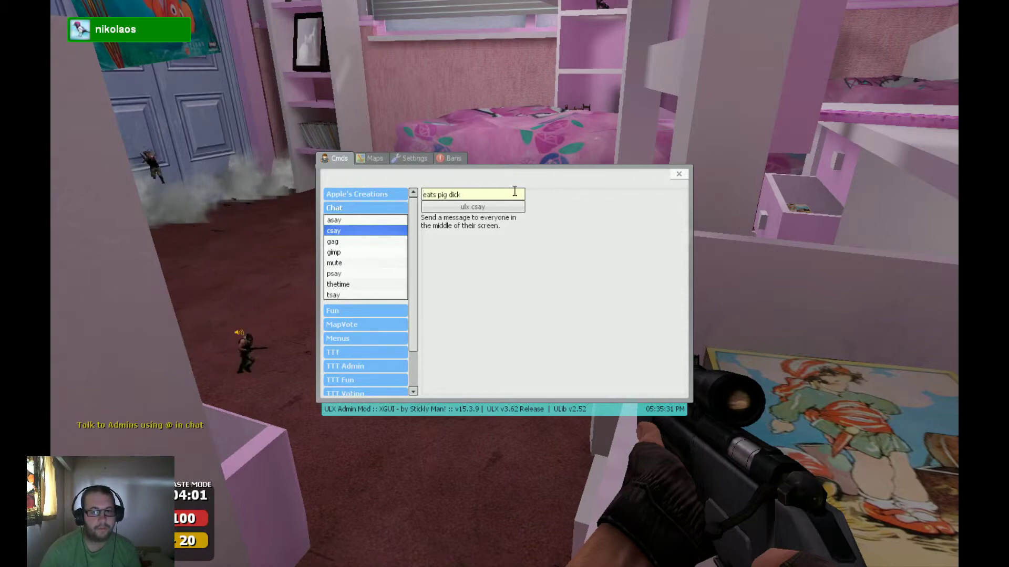
# Return to the game and cross the bed to the nightstand, switching to the smoke grenade.
pyautogui.click(678, 175)
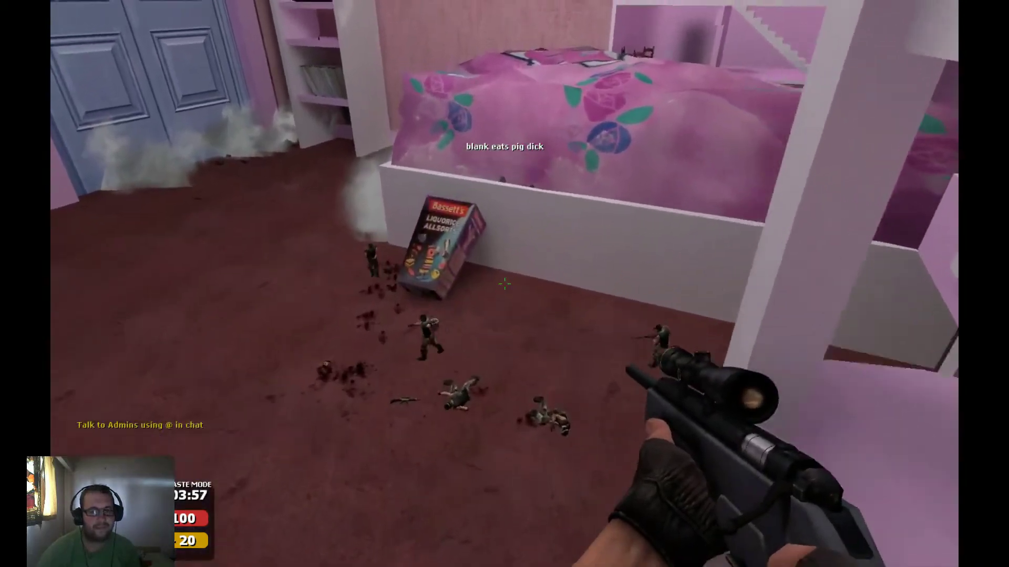
pyautogui.press('w')
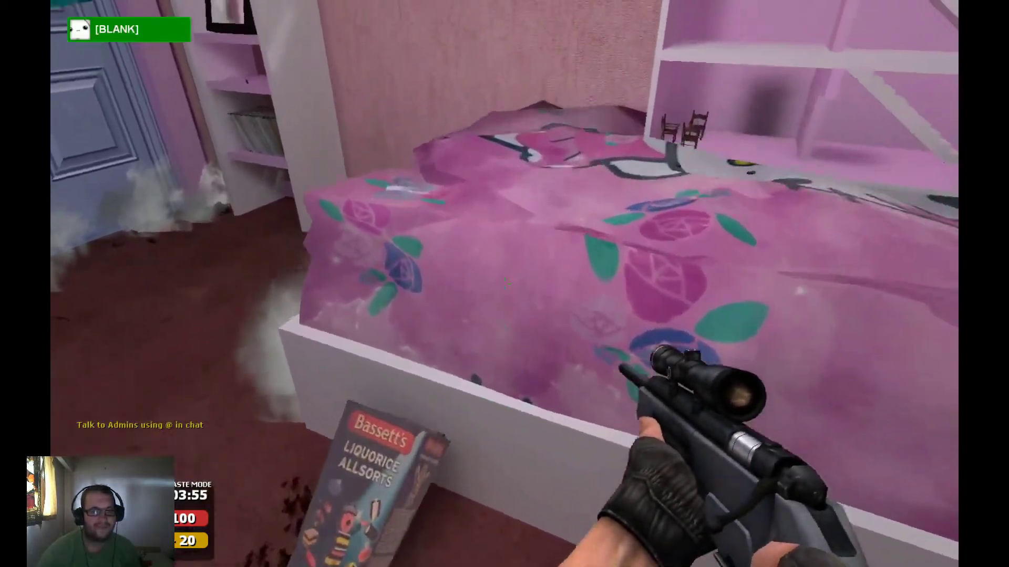
pyautogui.press('w')
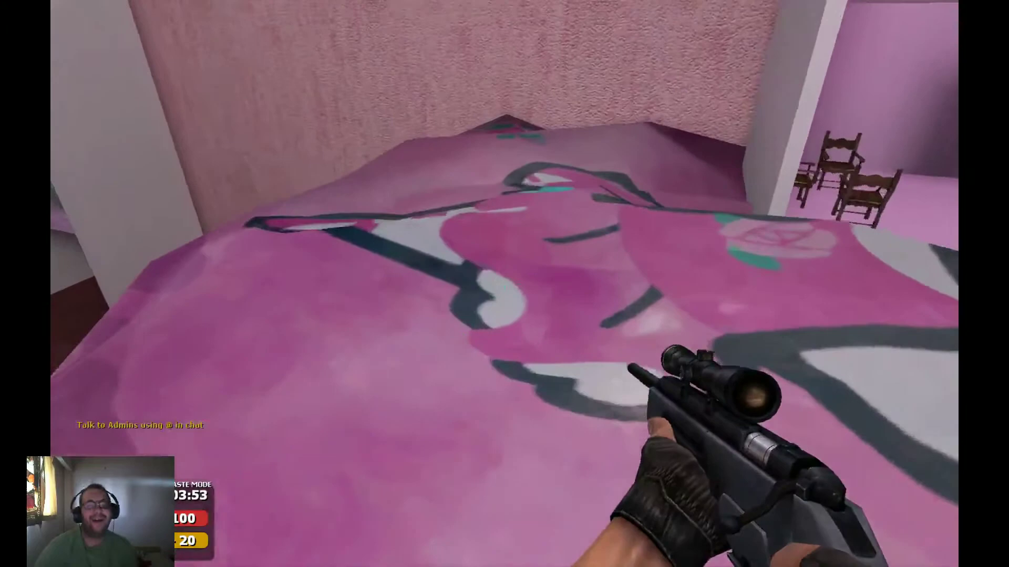
pyautogui.press('w')
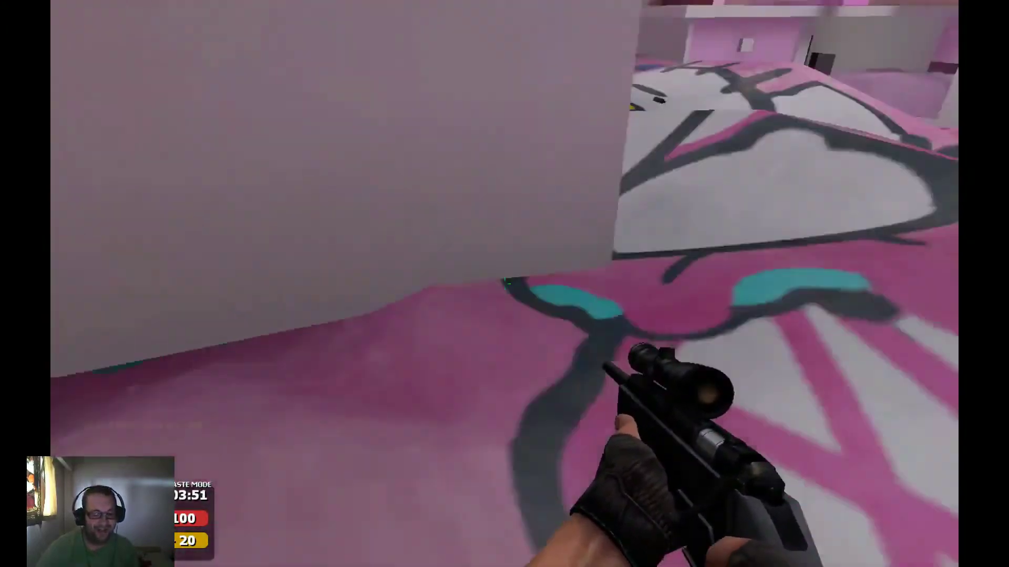
pyautogui.press('w')
pyautogui.press('w')
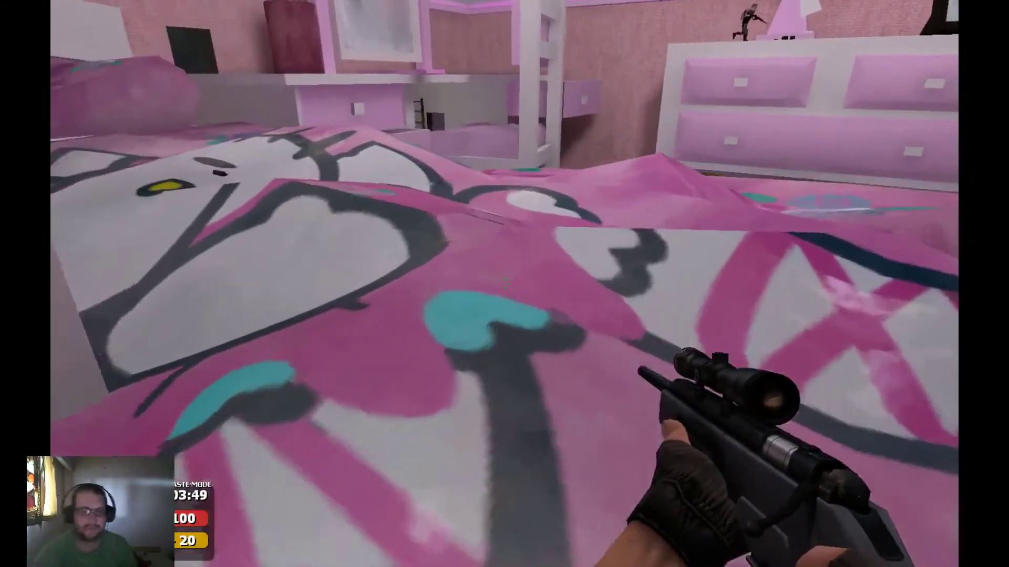
pyautogui.press('w')
pyautogui.scroll(-1, 505, 285)
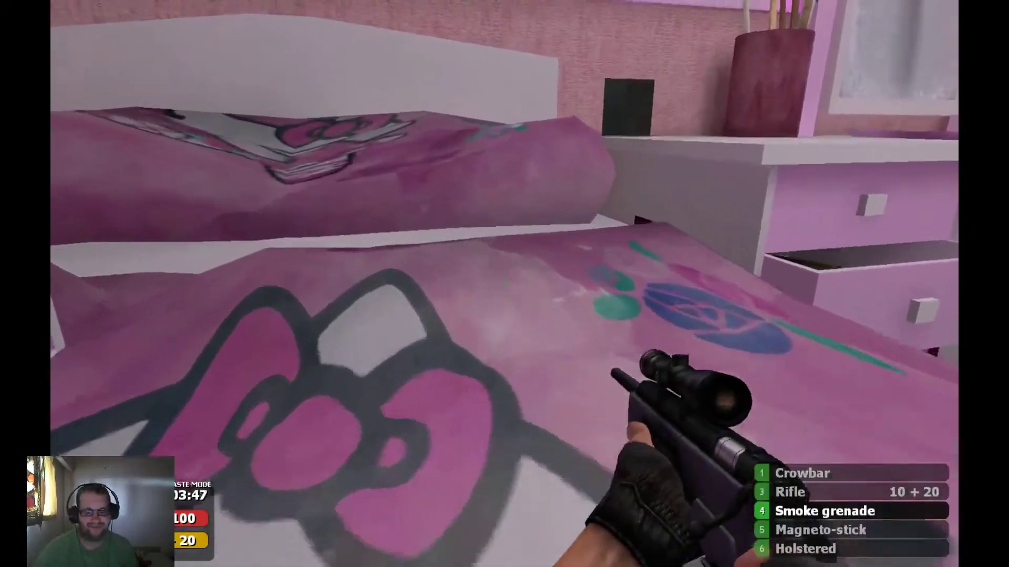
pyautogui.click(505, 285)
pyautogui.press('w')
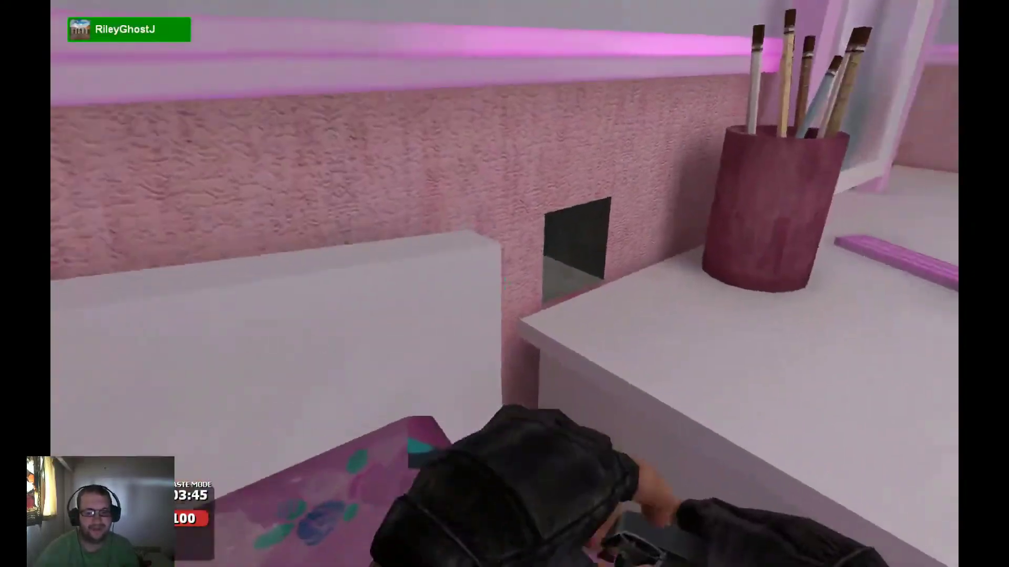
# Switch back to the rifle and head past the door shelves to the red boxes.
pyautogui.press('w')
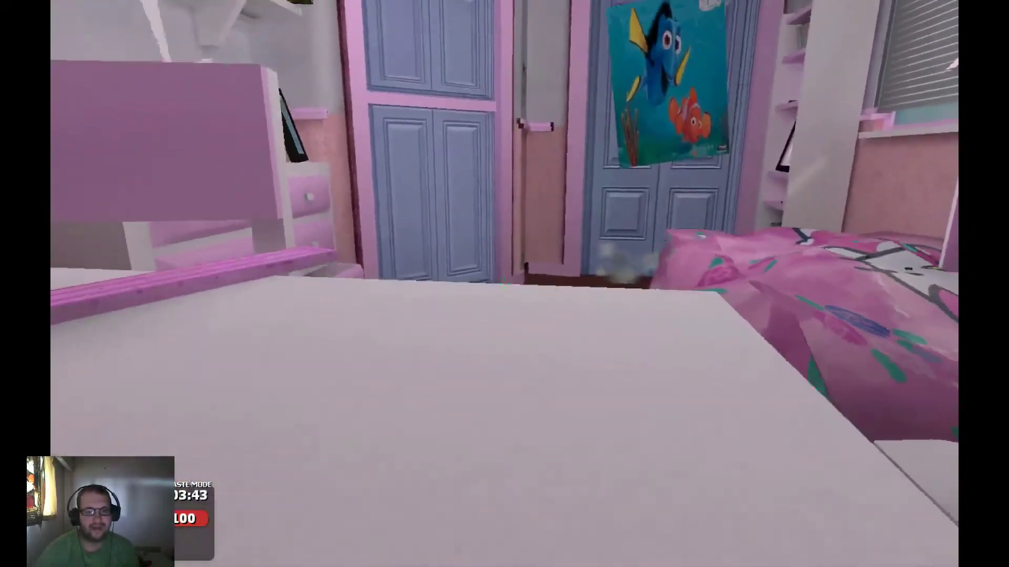
pyautogui.press('w')
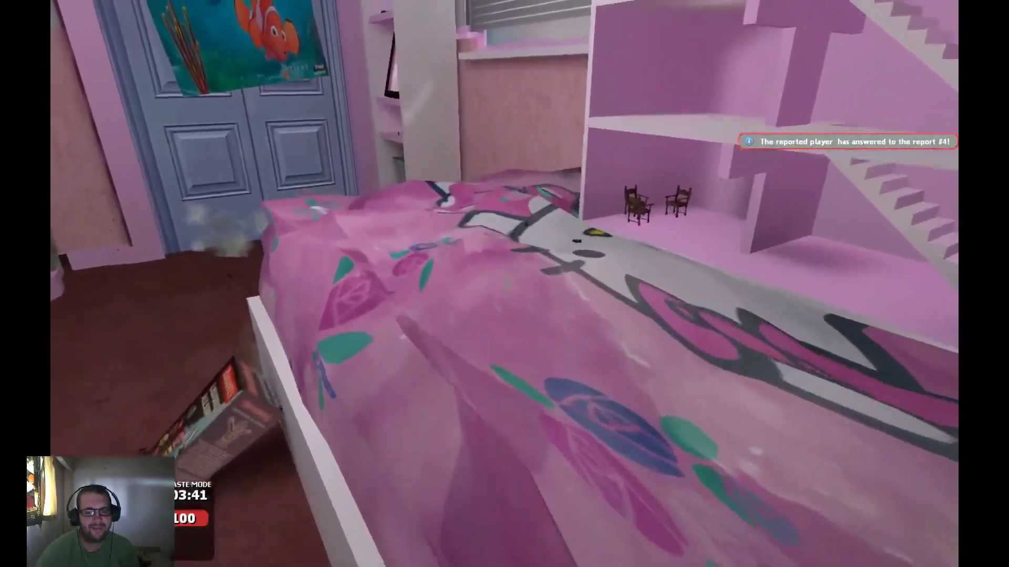
pyautogui.press('w')
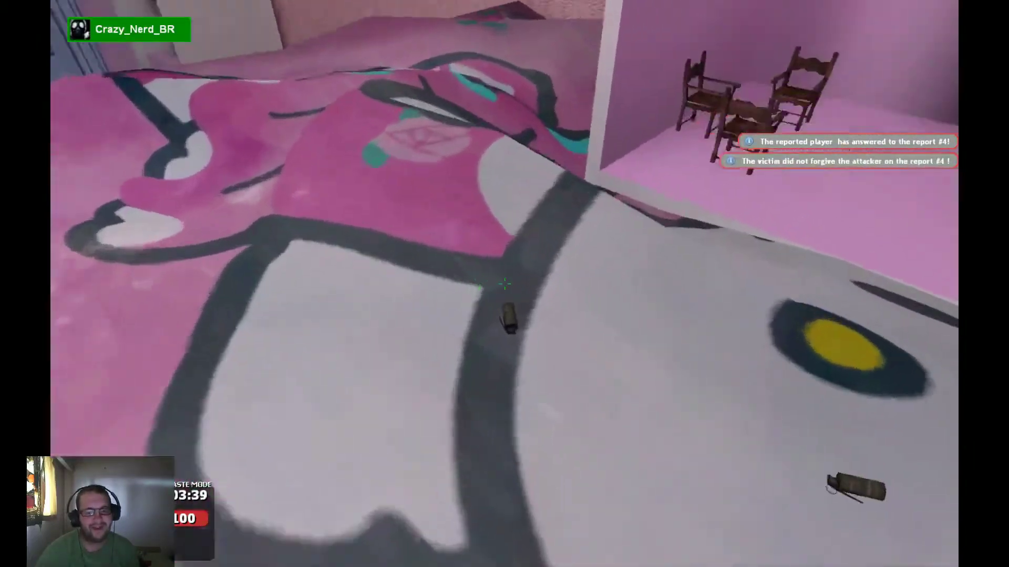
pyautogui.press('4')
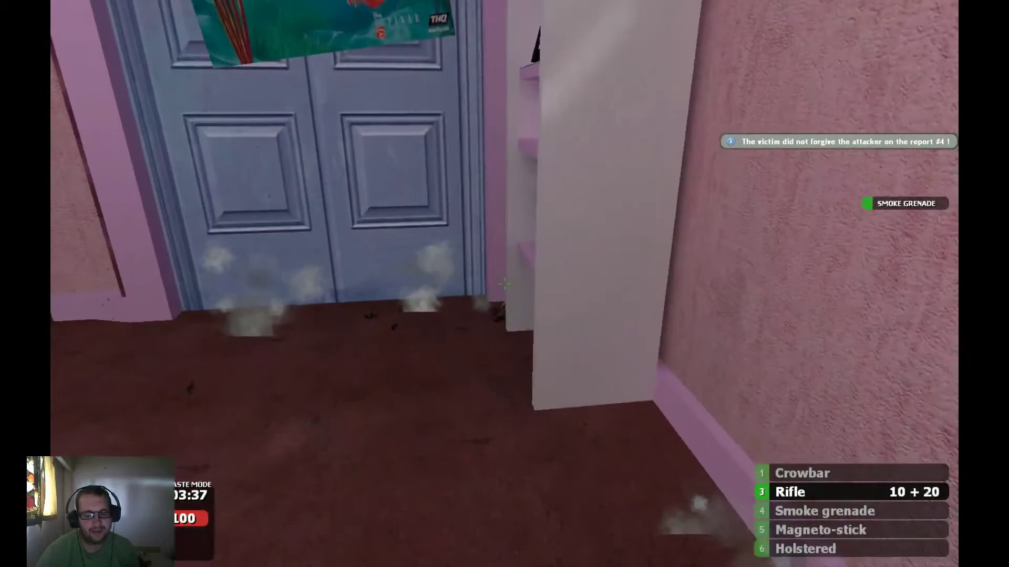
pyautogui.press('3')
pyautogui.press('w')
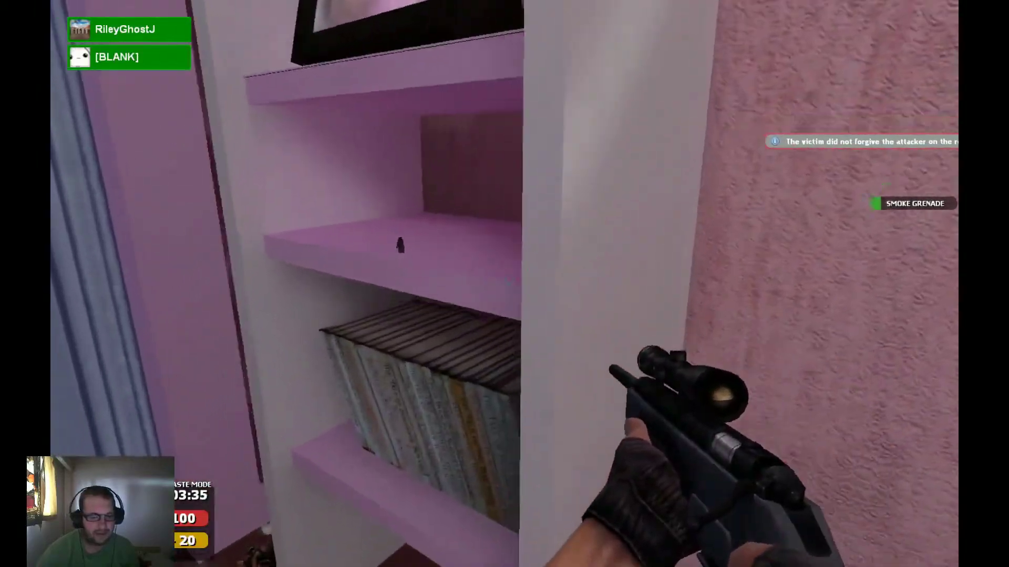
pyautogui.press('w')
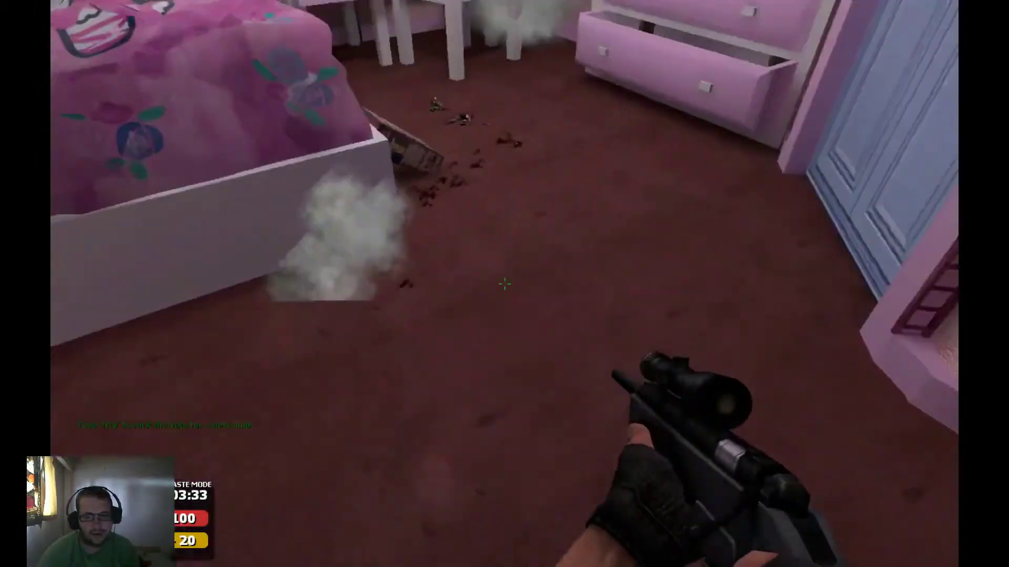
pyautogui.press('w')
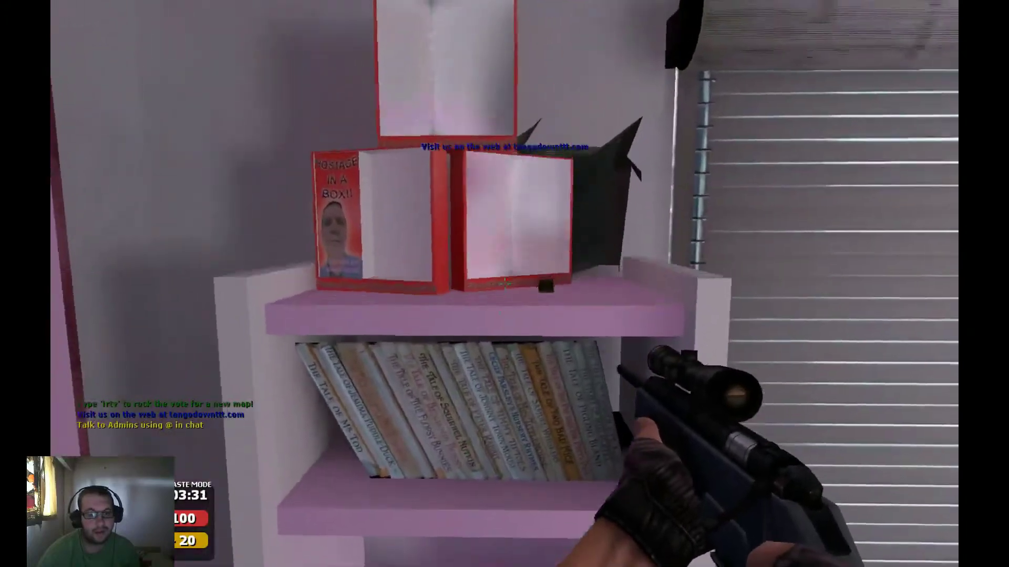
pyautogui.press('w')
pyautogui.press('Tab')
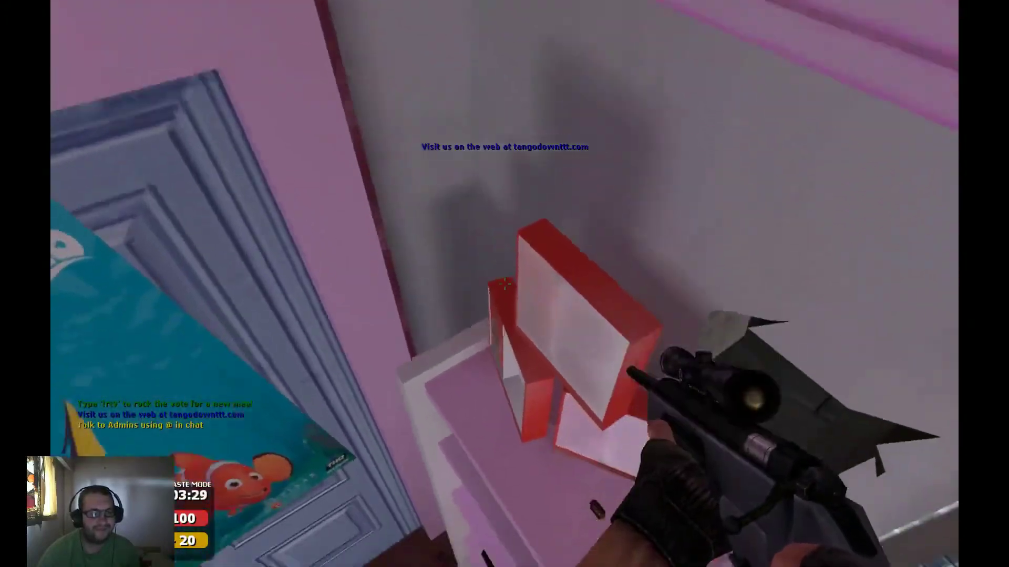
# Drop through the vent into the pink bedroom and round the corner toward the body.
pyautogui.press('w')
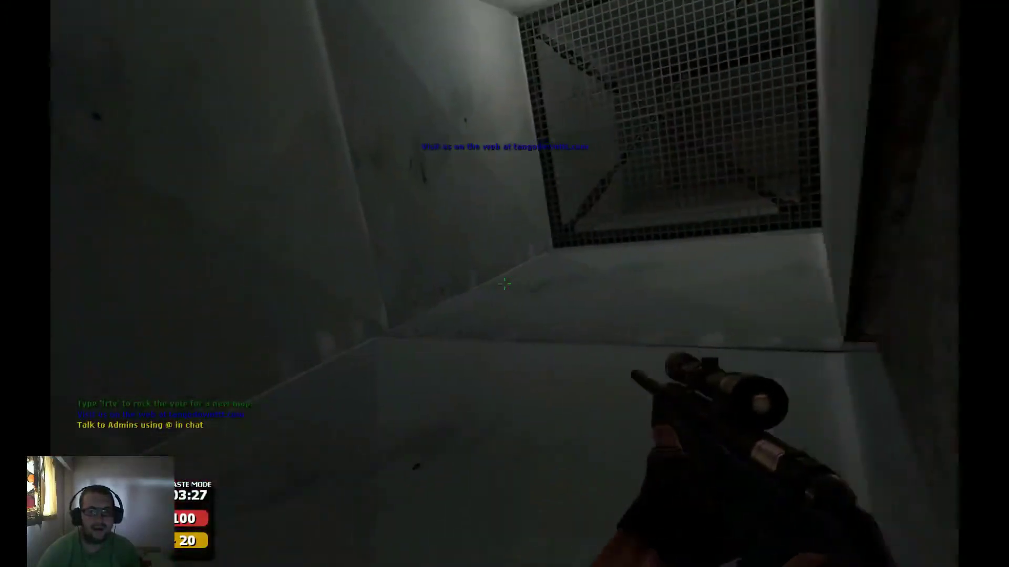
pyautogui.press('w')
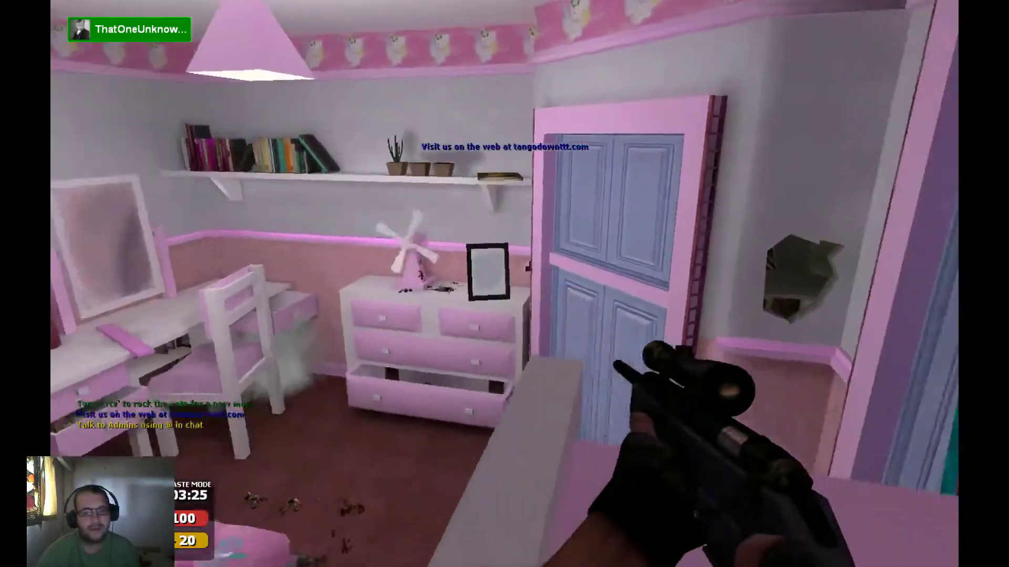
pyautogui.press('w')
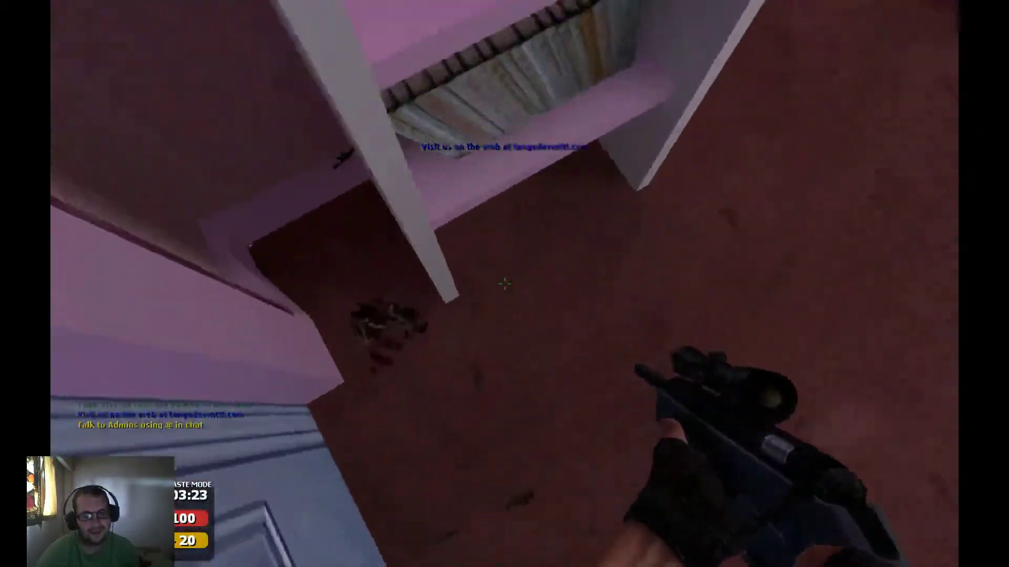
pyautogui.press('w')
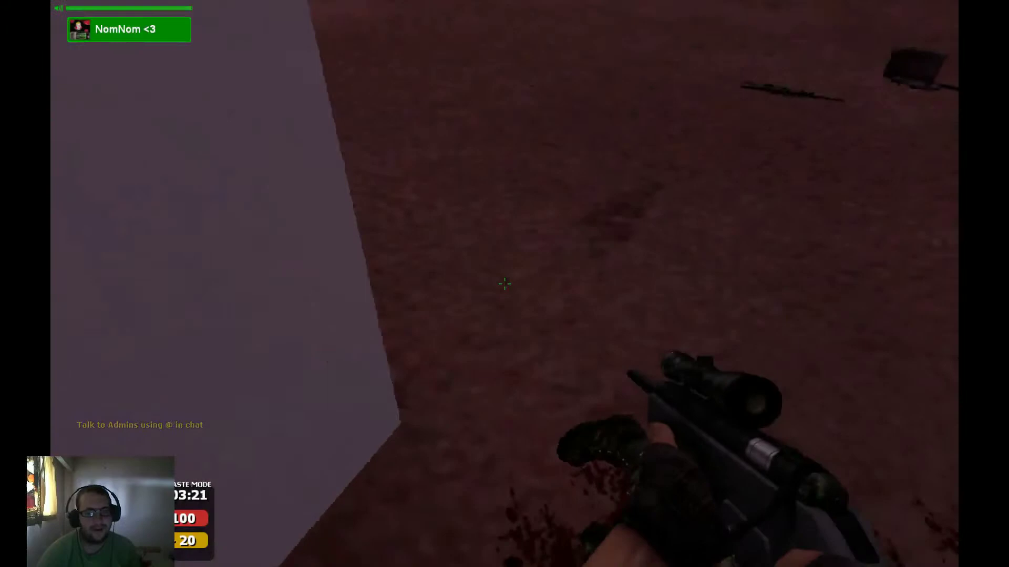
pyautogui.press('w')
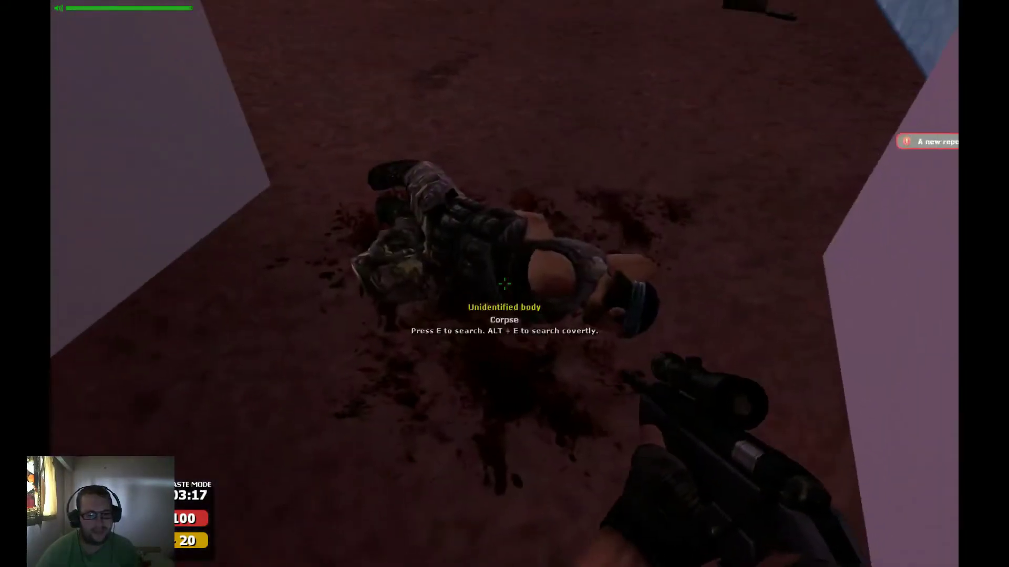
# Search the Detective's body on the floor, then the innocent's corpse on the dresser top.
pyautogui.press('e')
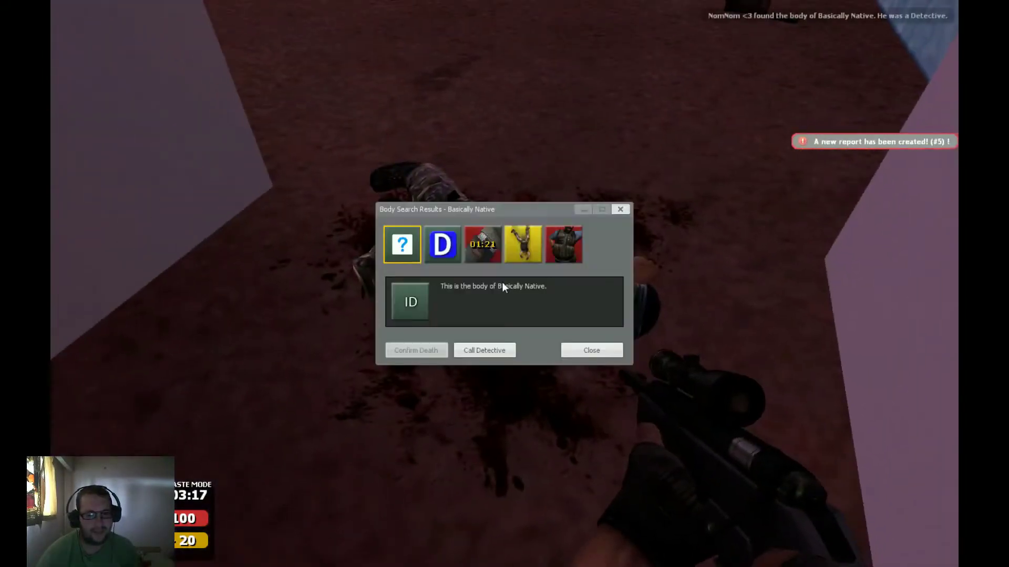
pyautogui.click(591, 352)
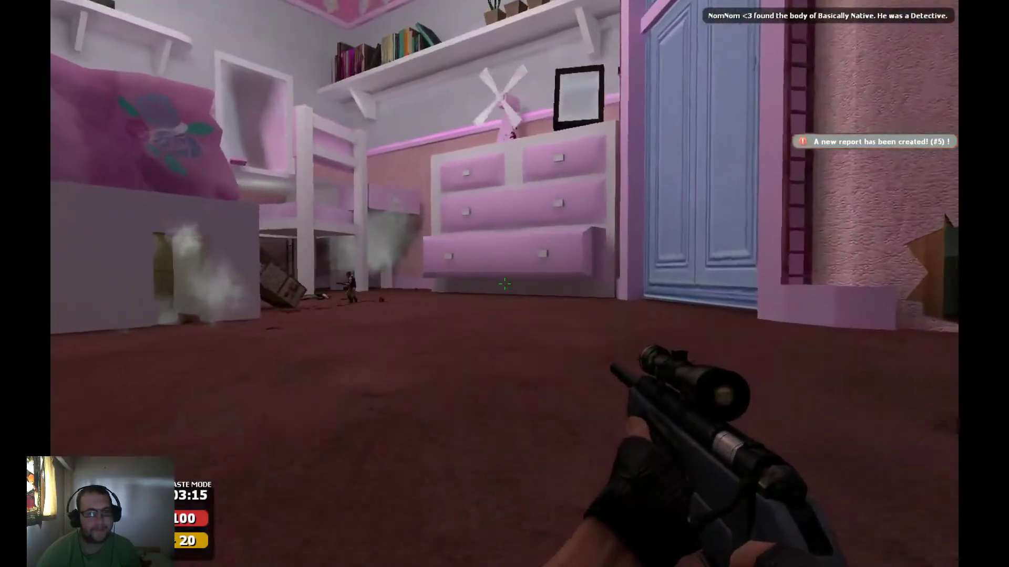
pyautogui.press('w')
pyautogui.press('w')
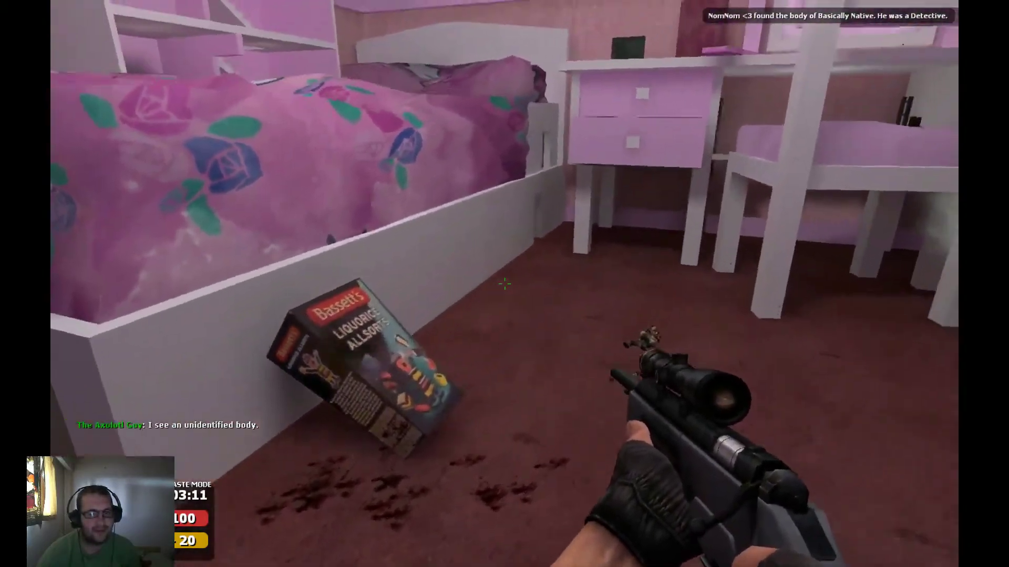
pyautogui.press('w')
pyautogui.press('w')
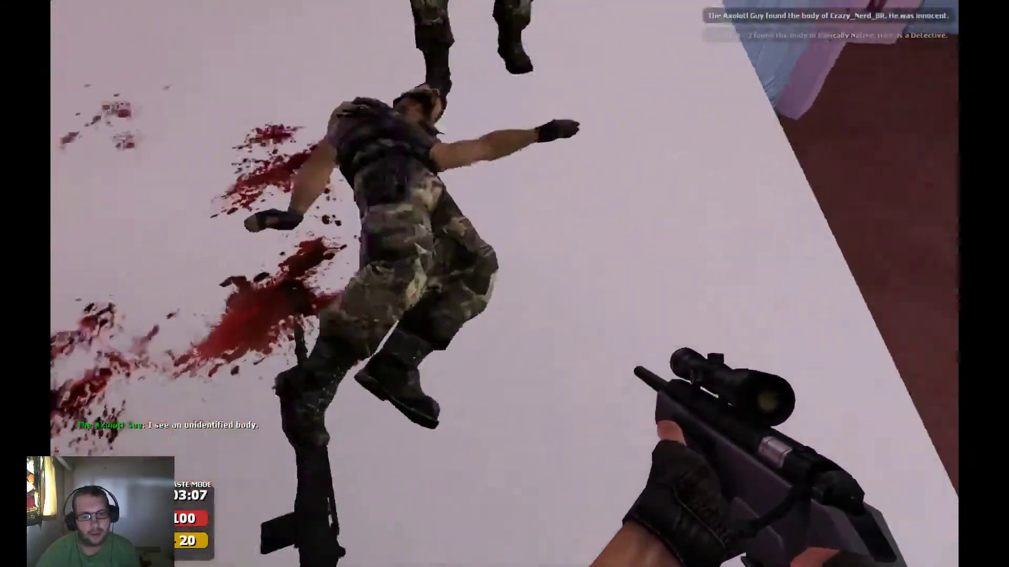
pyautogui.press('w')
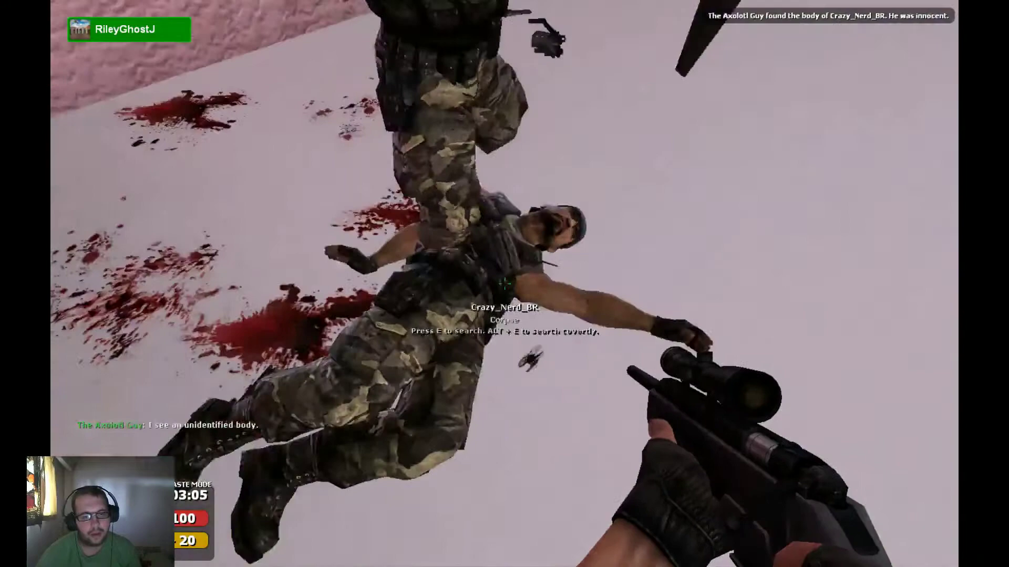
pyautogui.press('e')
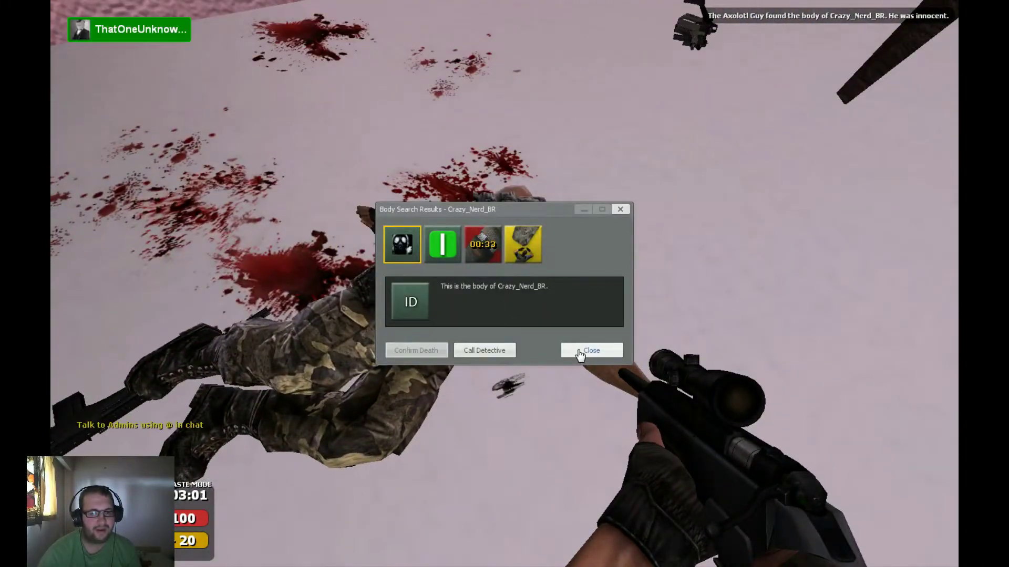
pyautogui.click(580, 354)
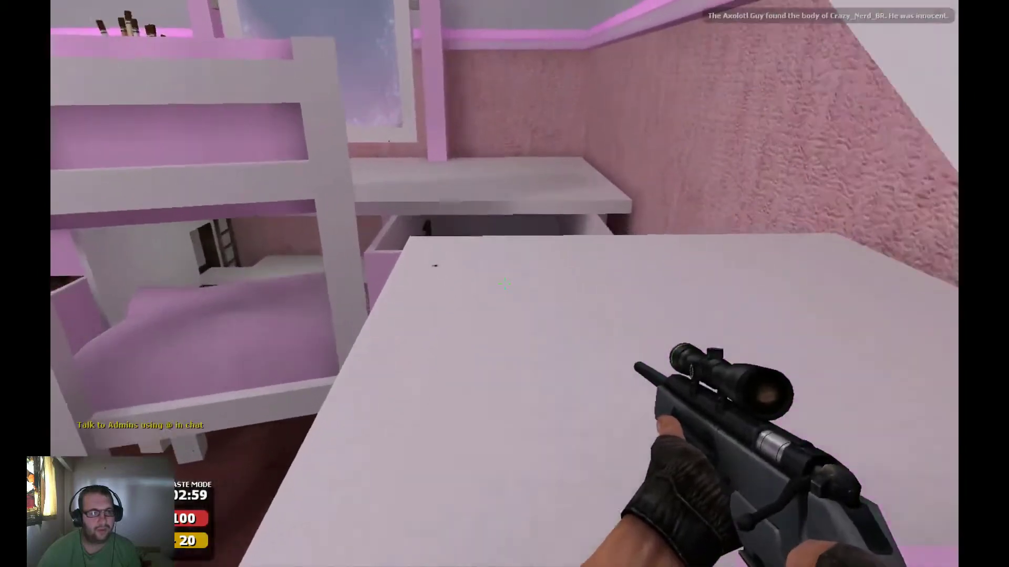
# Walk along the desk onto the bed and bring up the ULX admin menu.
pyautogui.press('w')
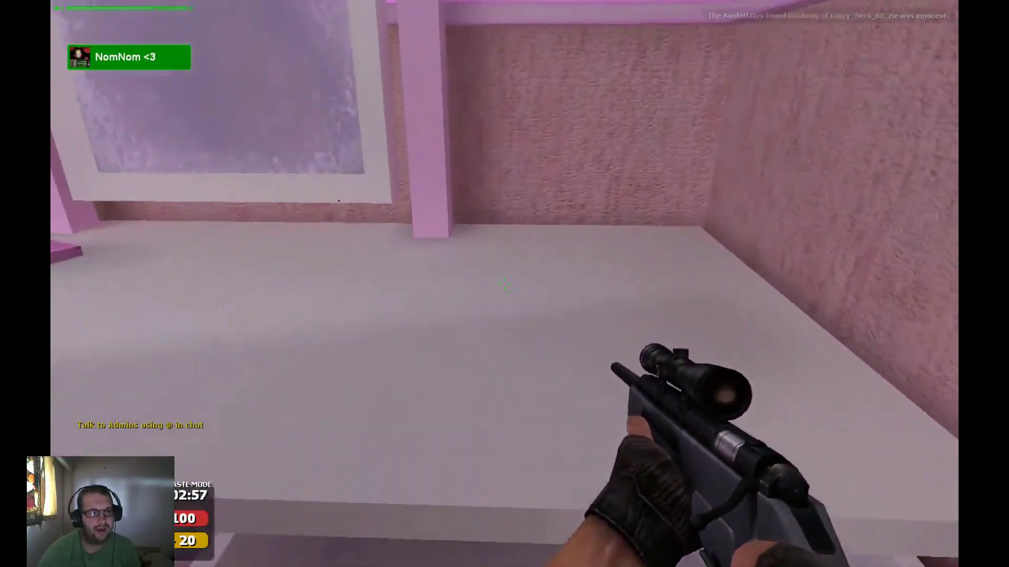
pyautogui.press('w')
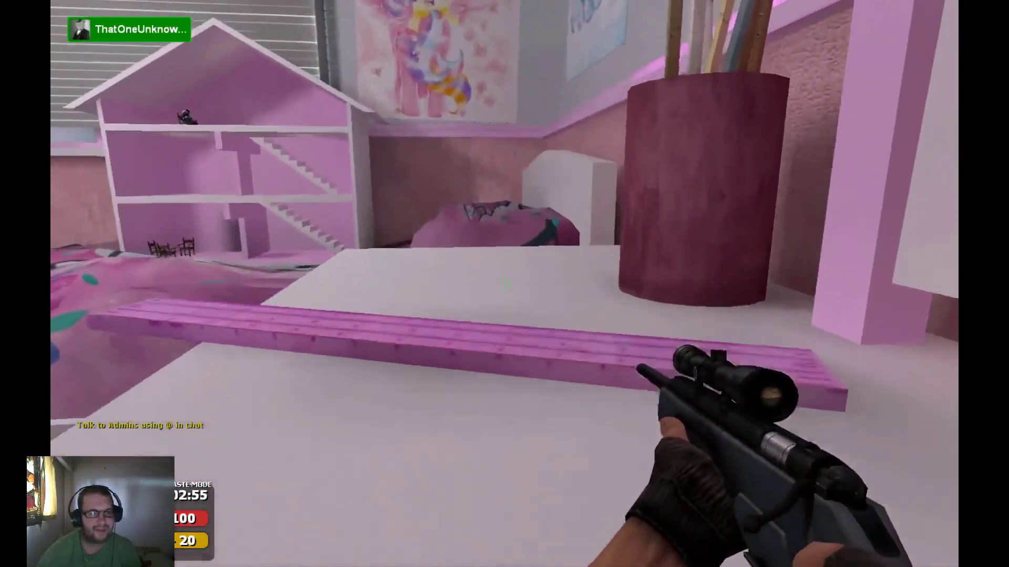
pyautogui.press('w')
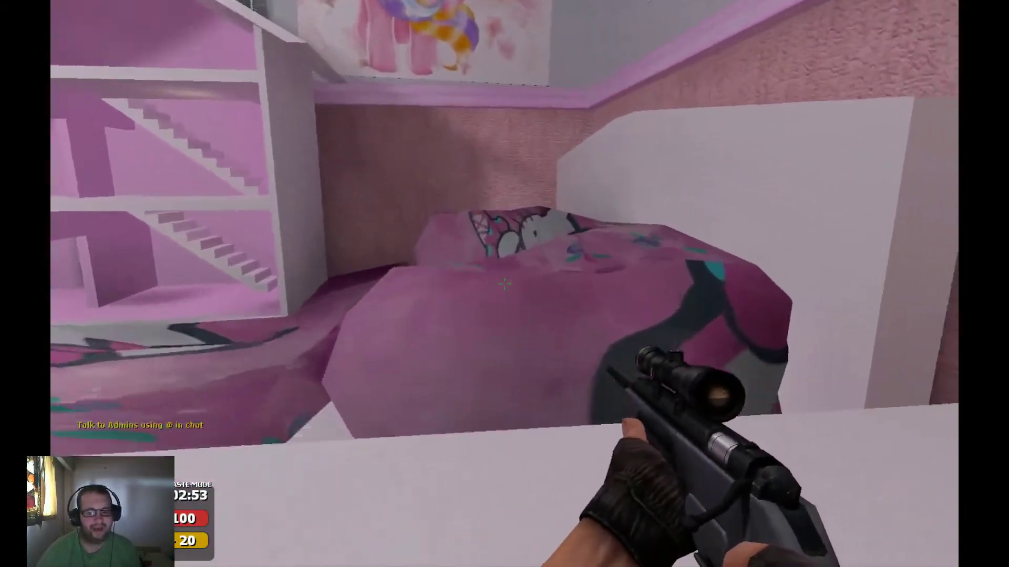
pyautogui.press('w')
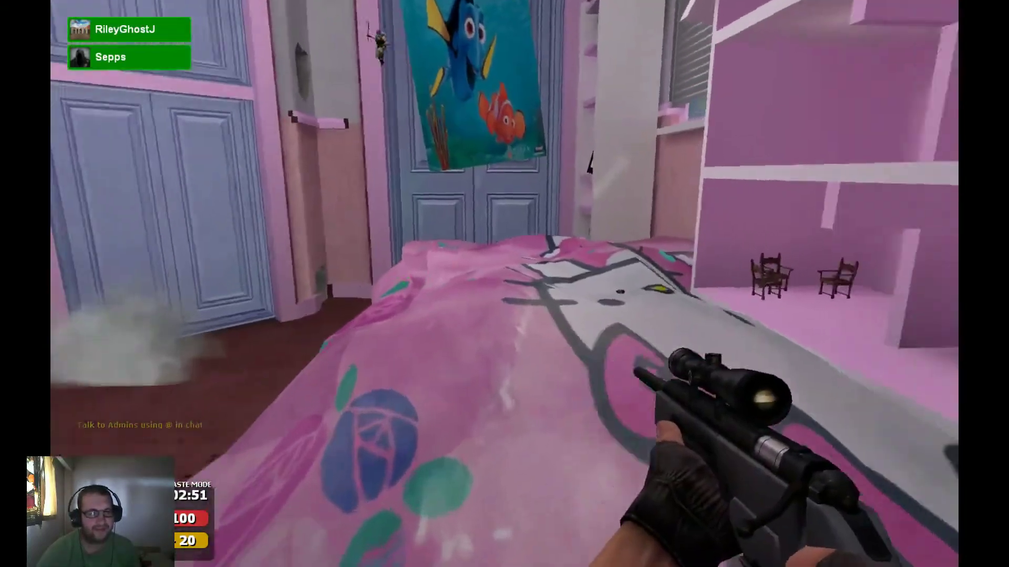
pyautogui.press('x')
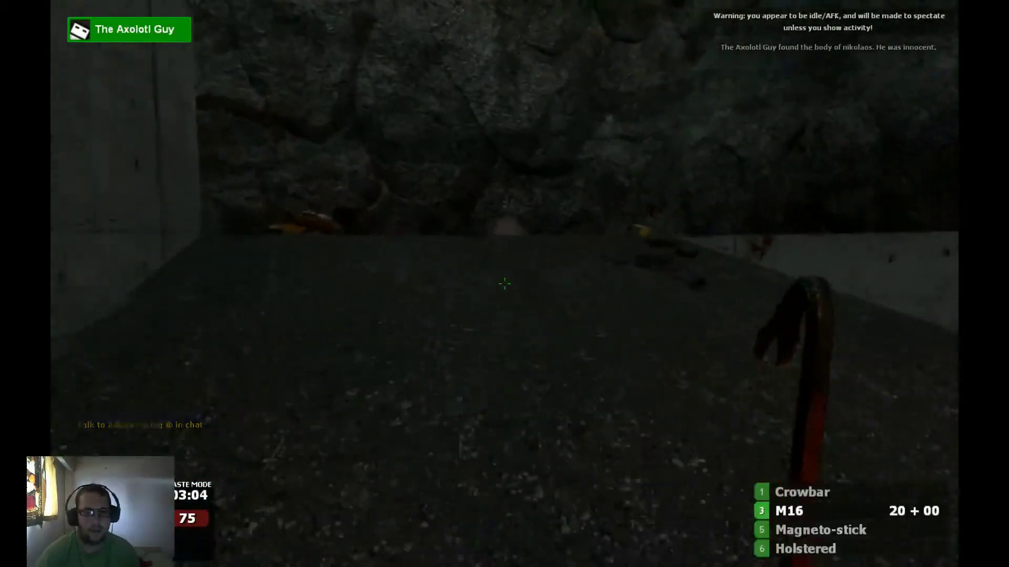
# Switch to the M16, move down the corridor and search two bodies.
pyautogui.press('3')
pyautogui.press('w')
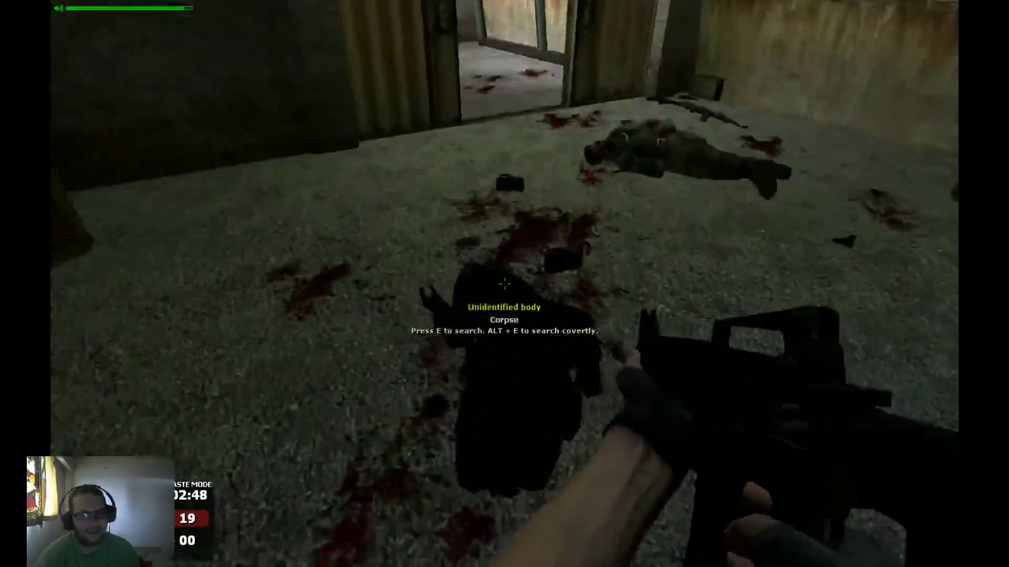
pyautogui.press('e')
pyautogui.click(566, 349)
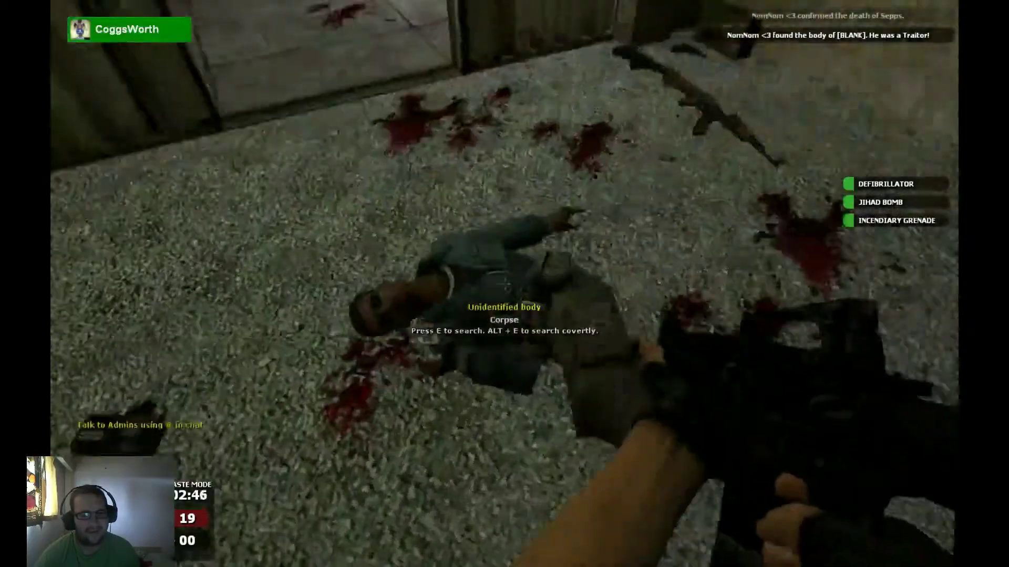
pyautogui.press('e')
pyautogui.click(573, 352)
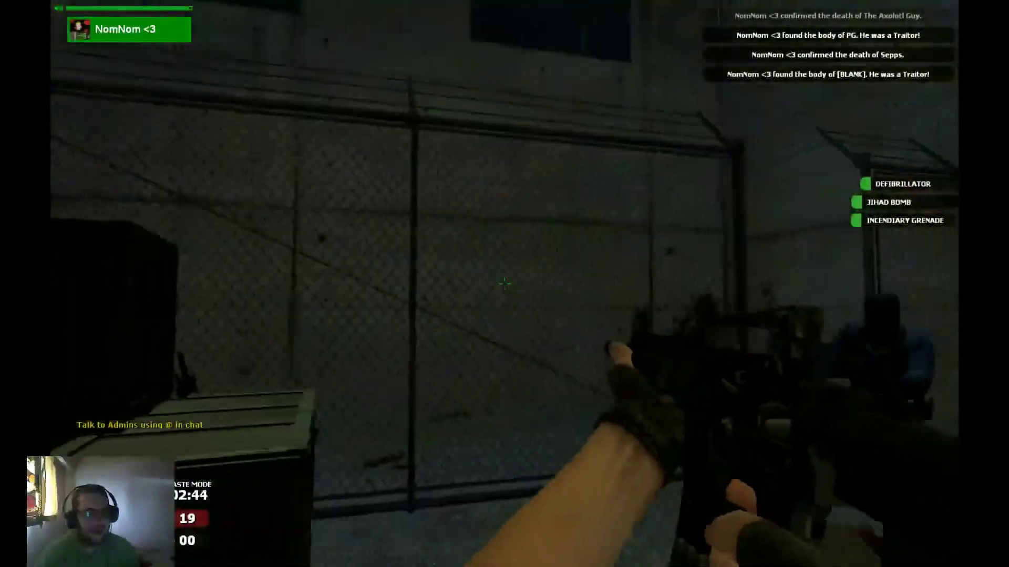
# Check the player scoreboard repeatedly until killed by a traitor.
pyautogui.press('Tab')
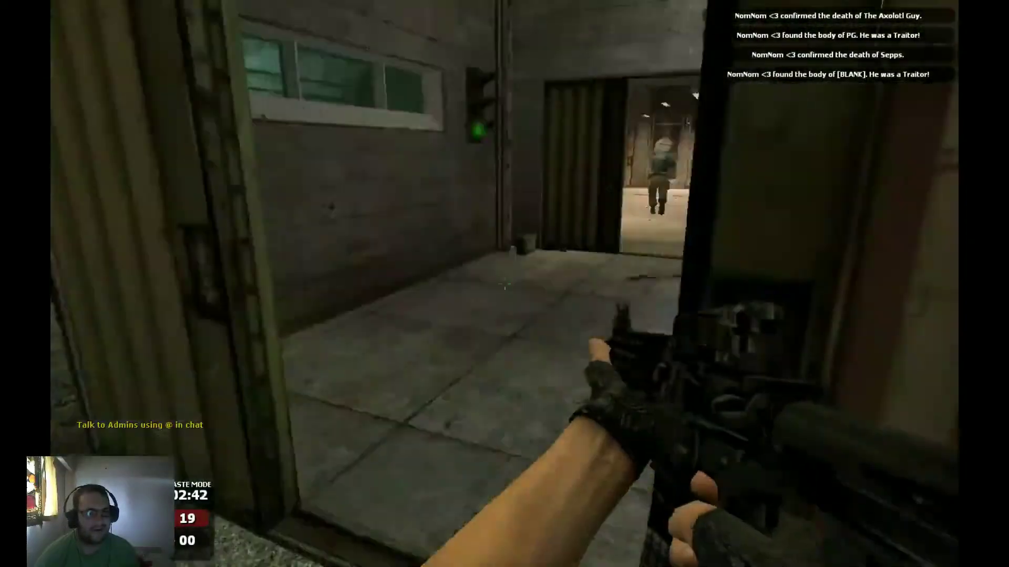
pyautogui.press('Tab')
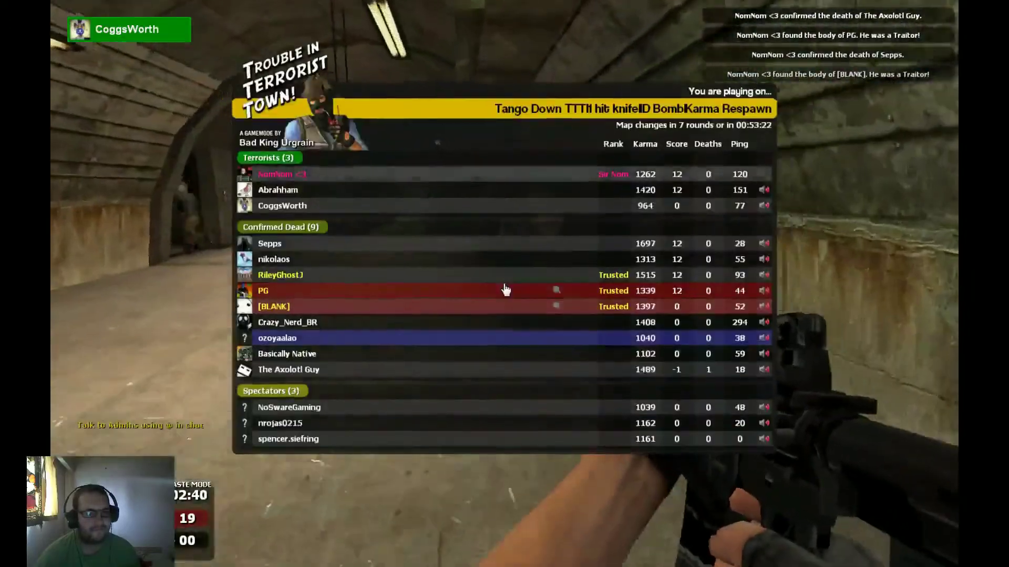
pyautogui.press('Tab')
pyautogui.press('Tab')
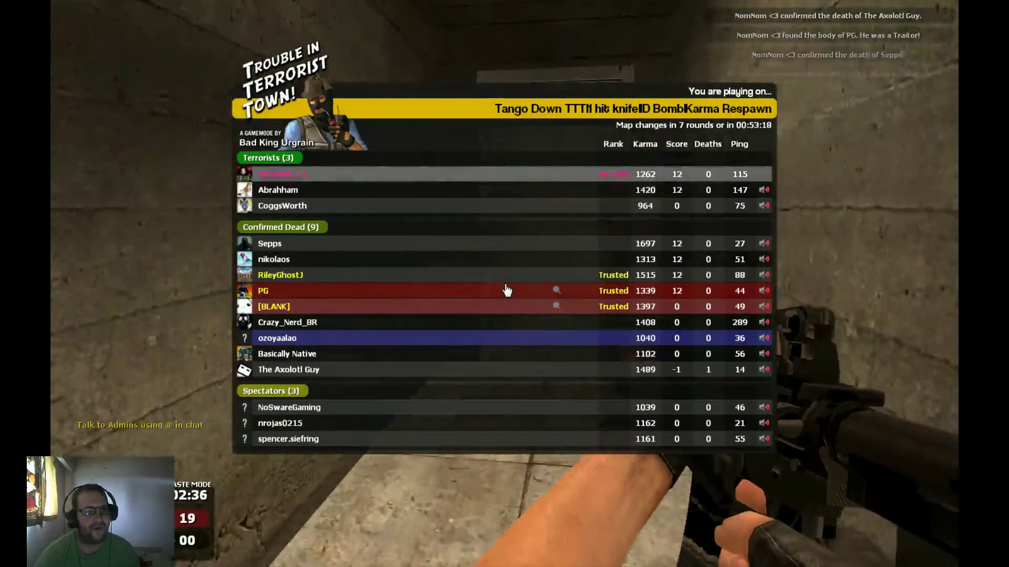
pyautogui.press('Tab')
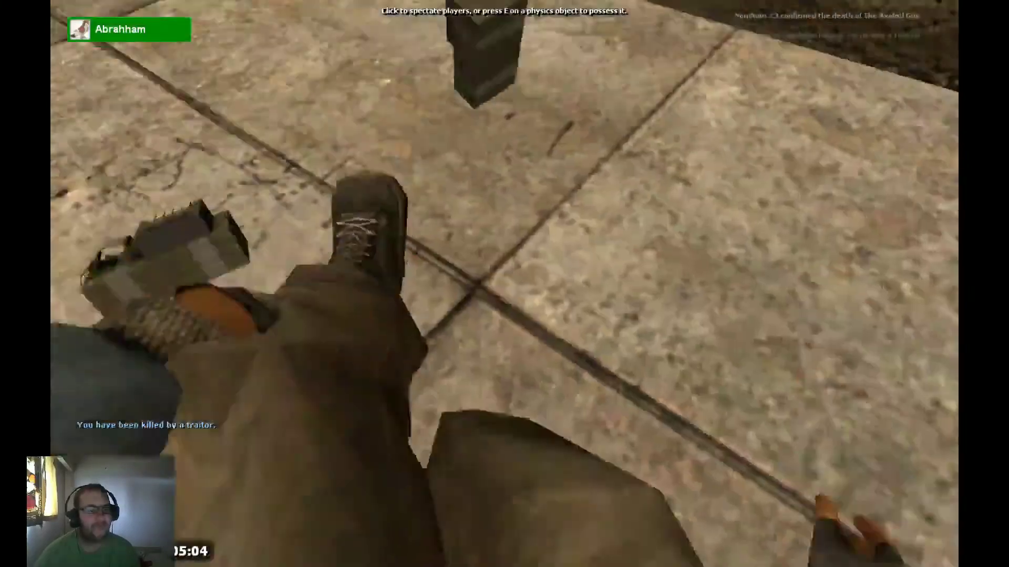